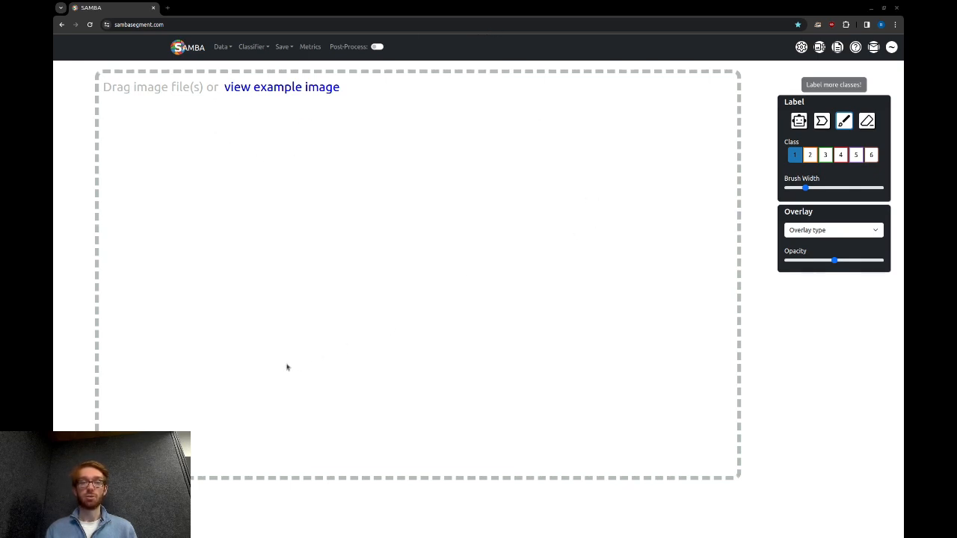
Step: Open the example image and brush a class 1 label onto the large particle in its upper-right area
left_click(303, 92)
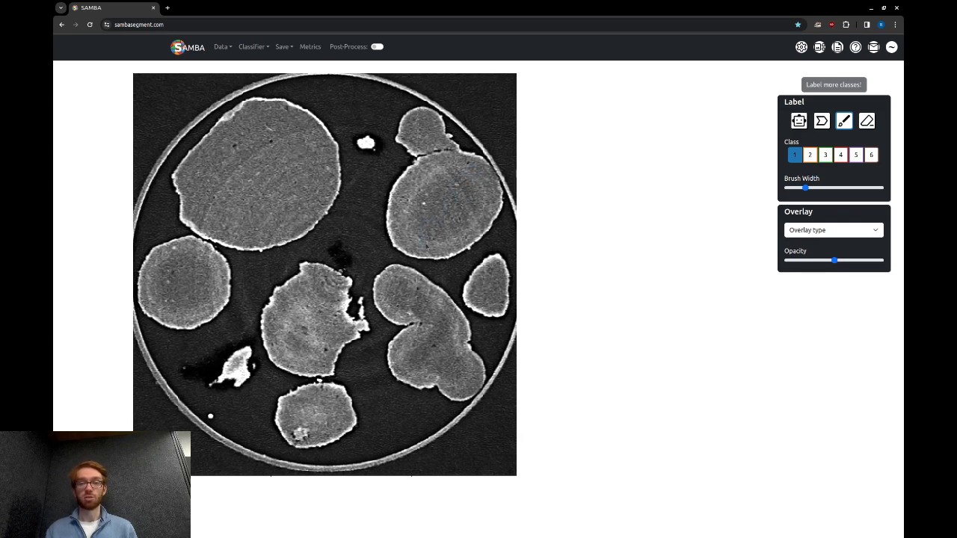
mouse_move(426, 246)
left_mouse_down()
mouse_move(444, 244)
mouse_move(457, 207)
mouse_move(454, 215)
left_mouse_up()
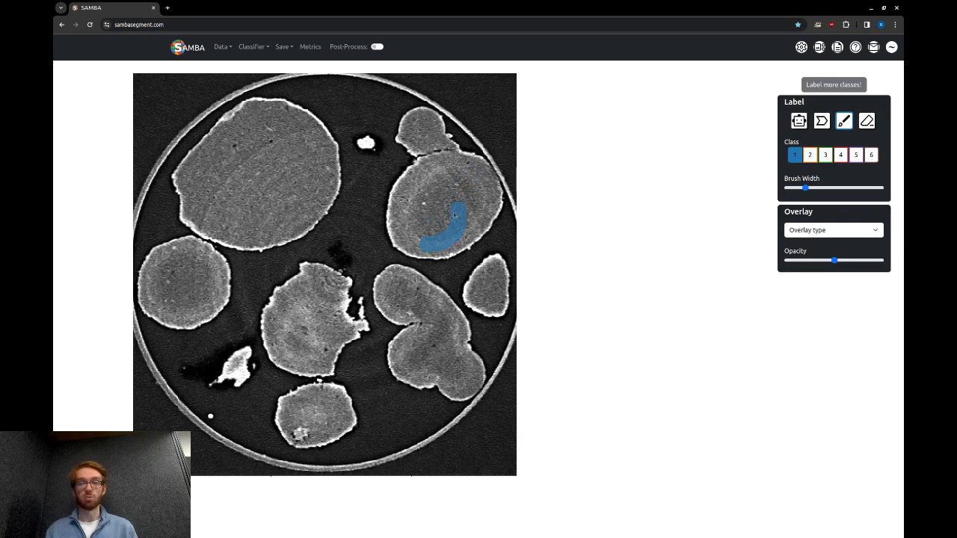
Step: Brush class 2 labels over the background and container ring at the image's upper-left and lower-left edges
key("2")
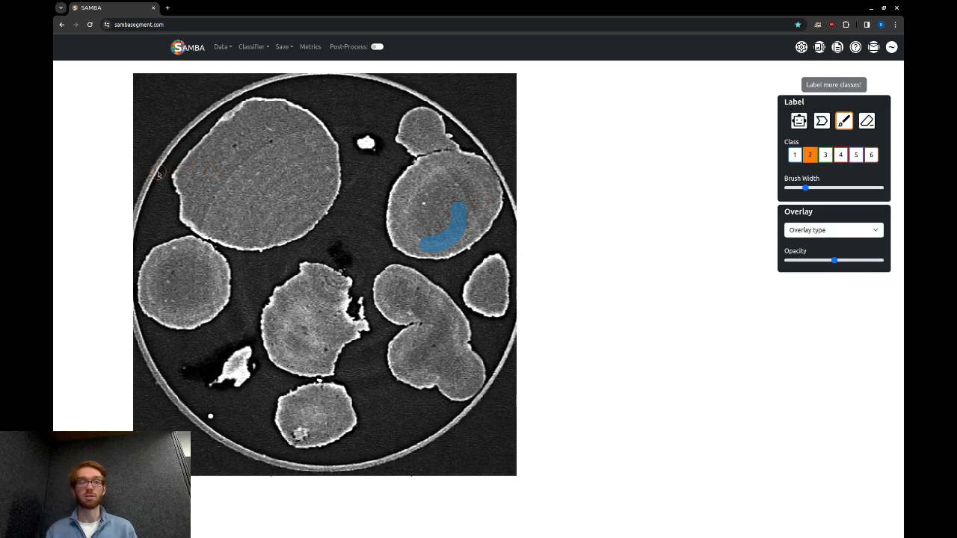
mouse_move(159, 174)
left_mouse_down()
mouse_move(178, 129)
mouse_move(173, 101)
mouse_move(183, 96)
left_mouse_up()
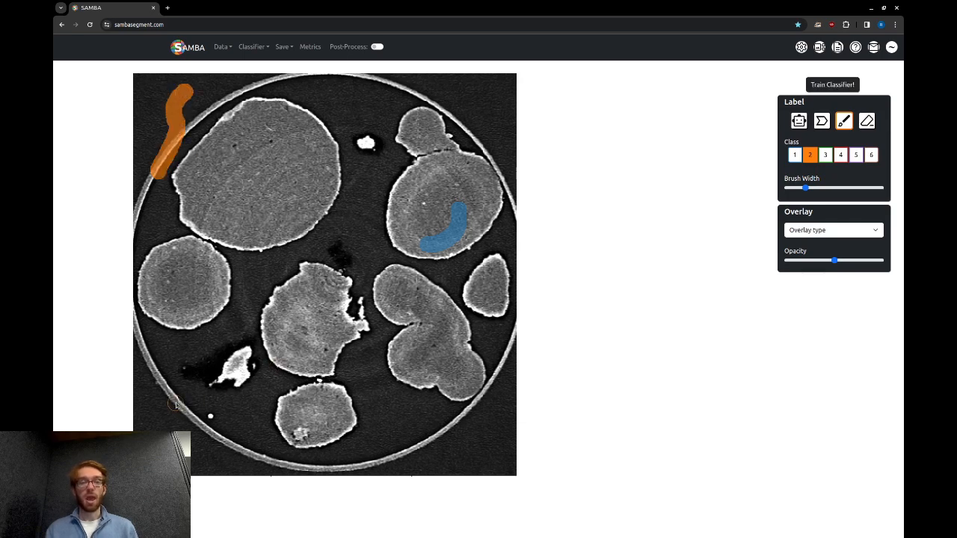
left_click_drag(178, 406, 202, 430)
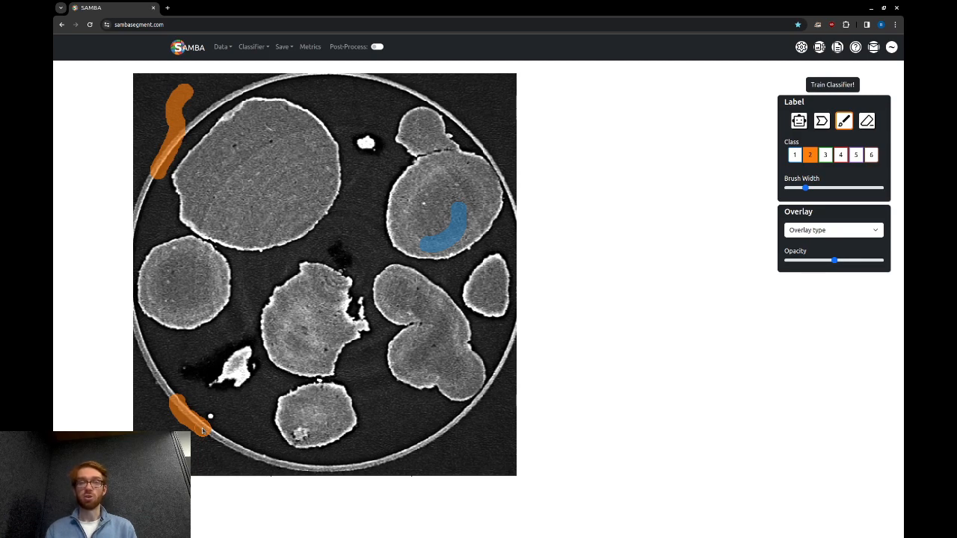
Step: Use Smart Labelling to assign class 1 to the lobed particle, the largest particle, the small bright fragment and the bottom particle
left_click(798, 120)
left_click(795, 155)
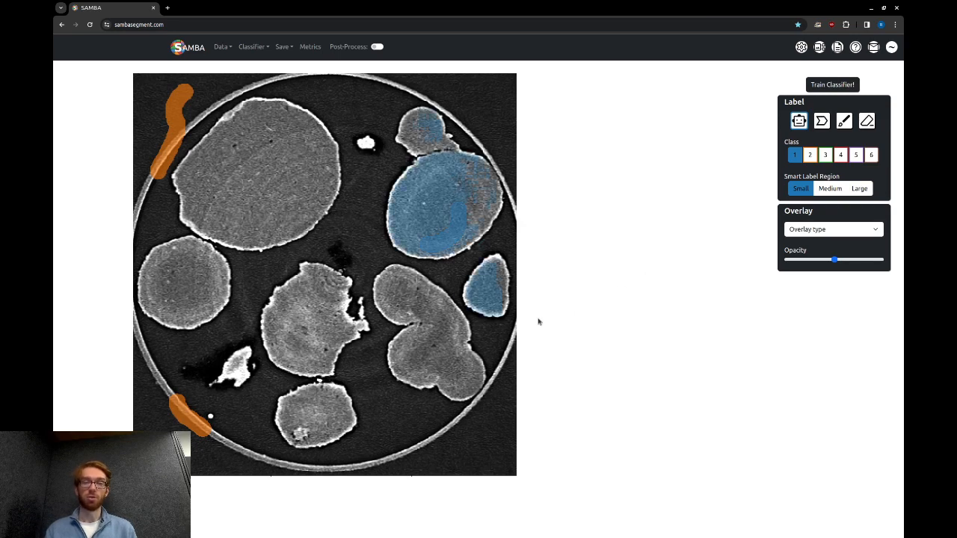
left_click(444, 343)
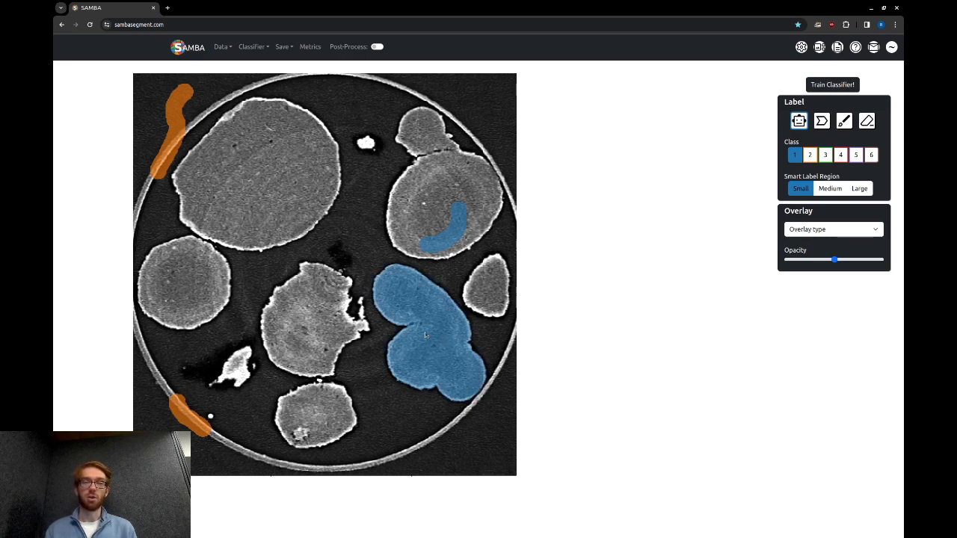
left_click(297, 214)
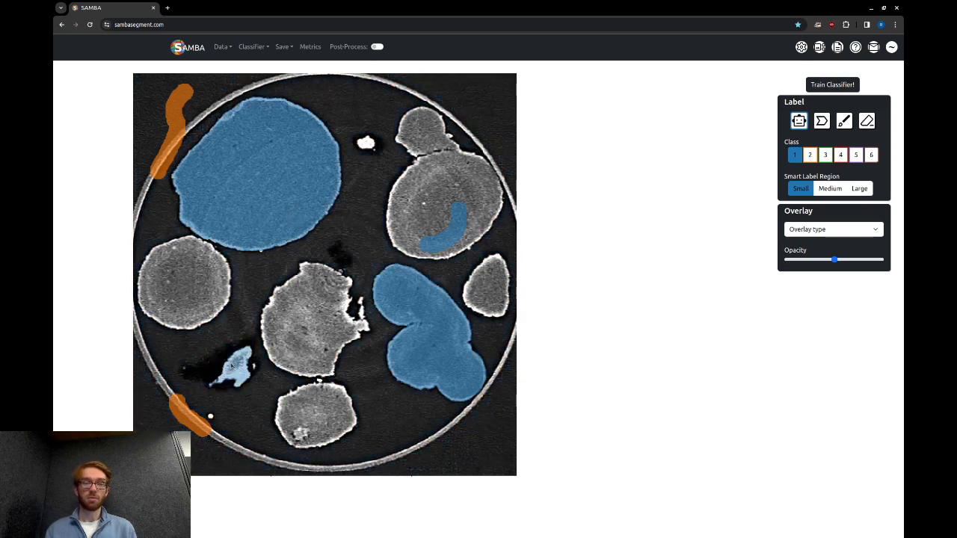
left_click(244, 368)
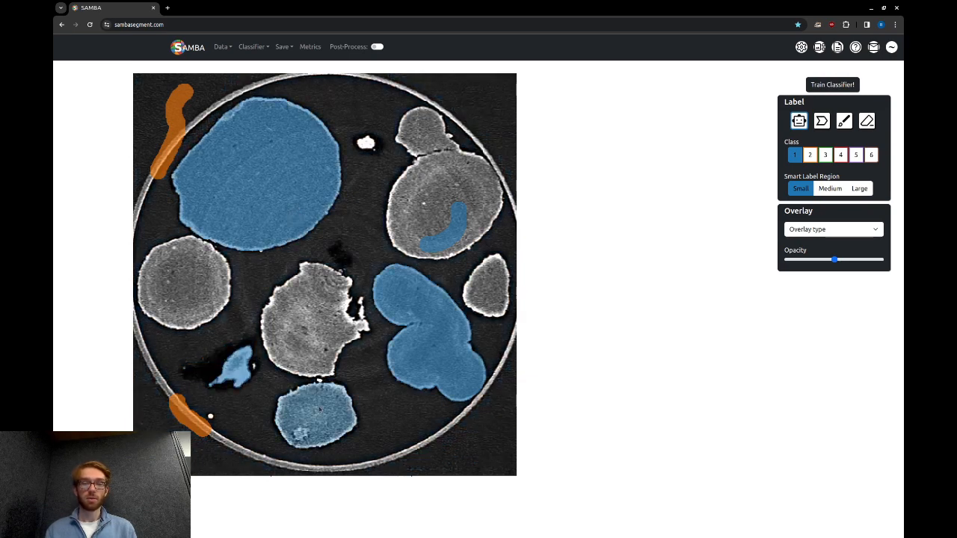
left_click(319, 409)
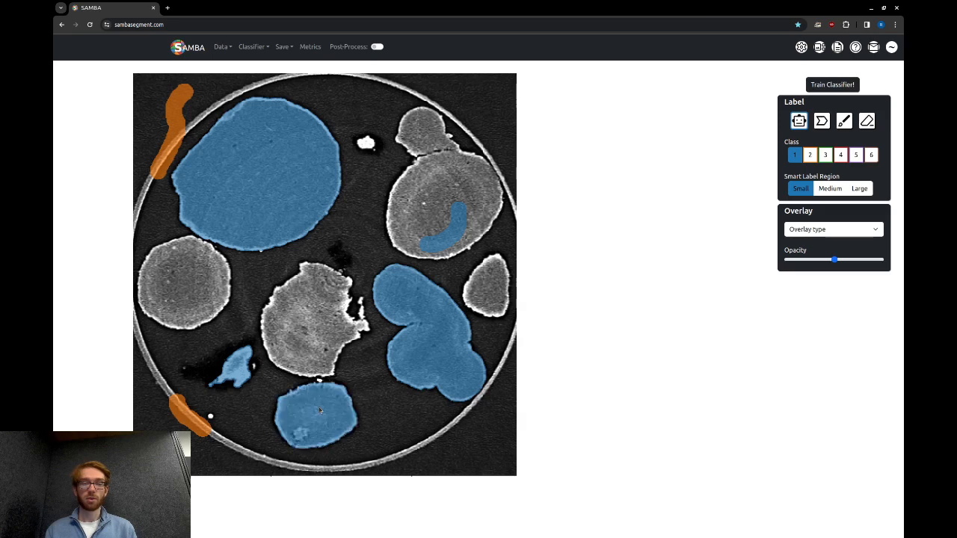
Step: Brush more class 2 labels with a wider brush over the background and container ring around the particles
left_click(843, 120)
left_click(810, 155)
left_click_drag(806, 187, 829, 188)
mouse_move(395, 446)
left_mouse_down()
mouse_move(416, 446)
mouse_move(477, 378)
mouse_move(482, 345)
left_mouse_up()
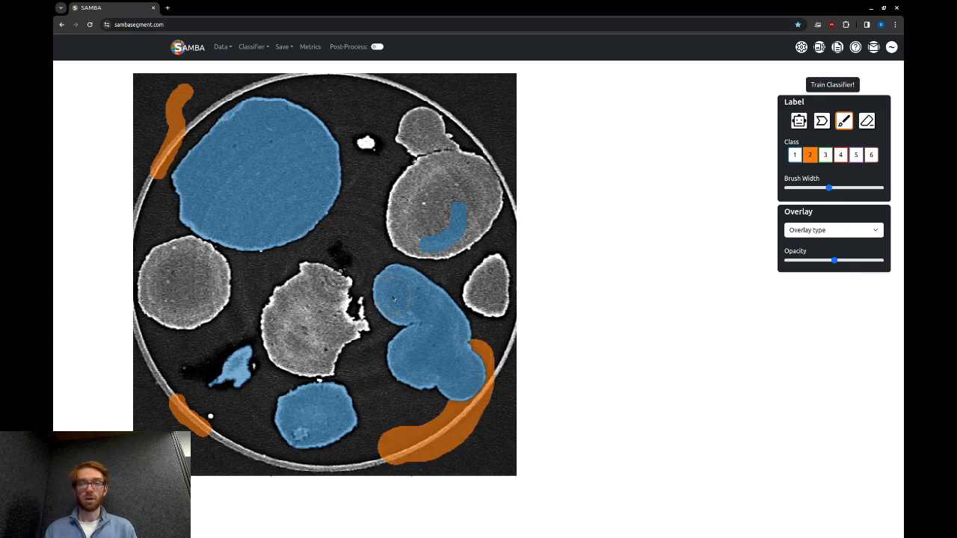
mouse_move(323, 223)
left_mouse_down()
mouse_move(303, 114)
mouse_move(309, 98)
mouse_move(408, 87)
left_mouse_up()
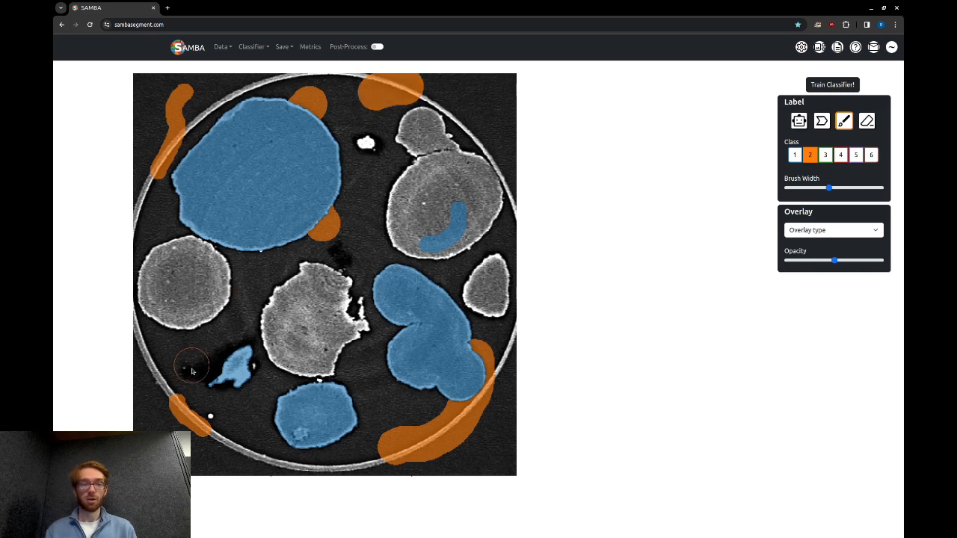
mouse_move(178, 402)
left_mouse_down()
mouse_move(193, 373)
mouse_move(220, 359)
left_mouse_up()
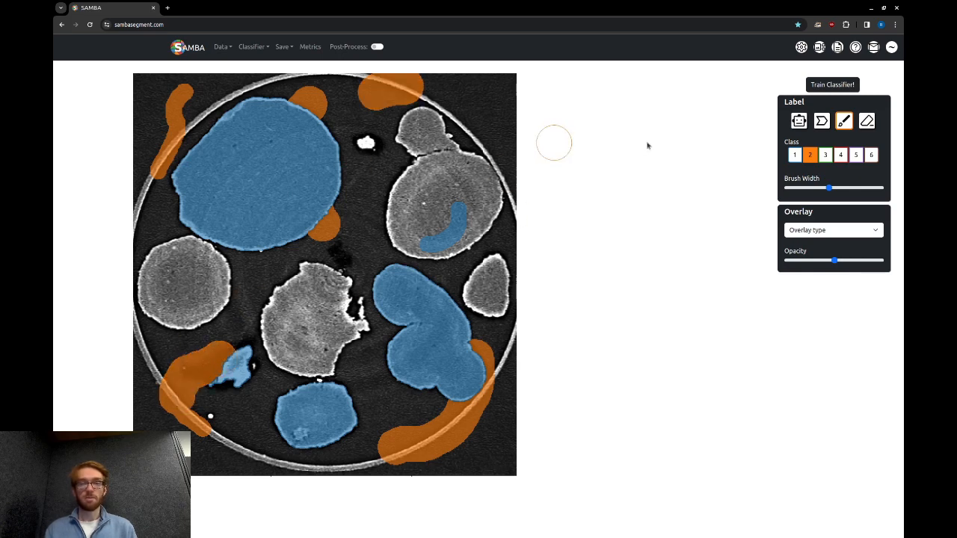
mouse_move(187, 453)
left_mouse_down()
mouse_move(217, 460)
mouse_move(240, 430)
mouse_move(242, 394)
left_mouse_up()
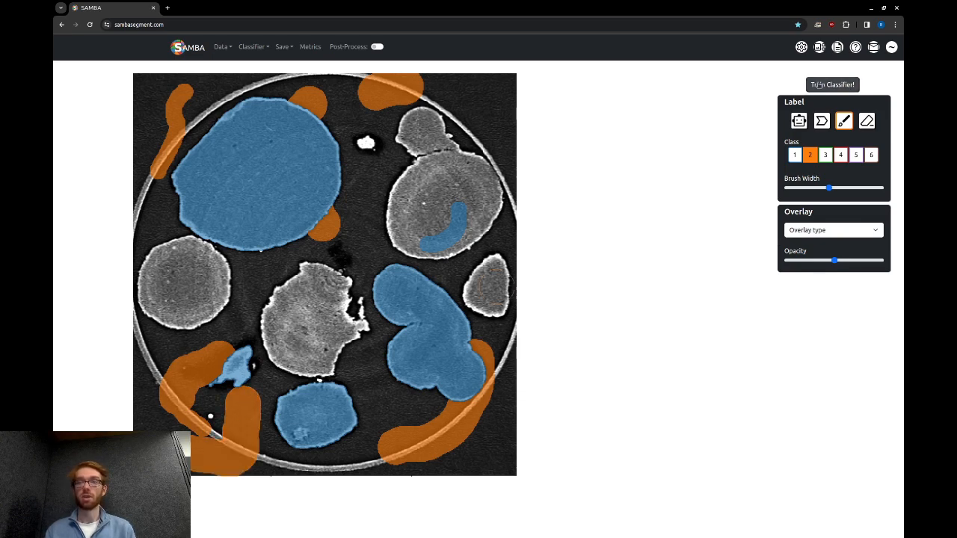
Step: Train the classifier on the labels and save the resulting segmentation
left_click(817, 84)
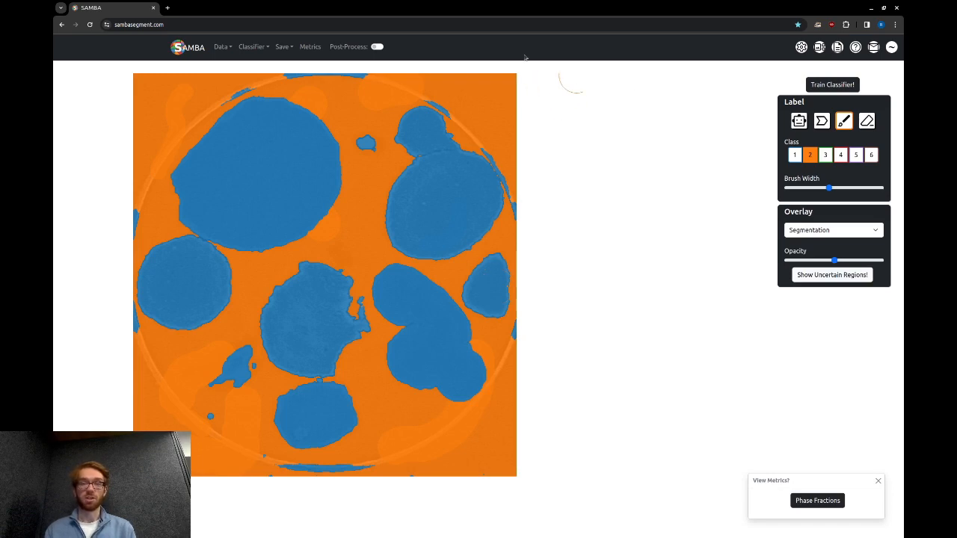
left_click(282, 46)
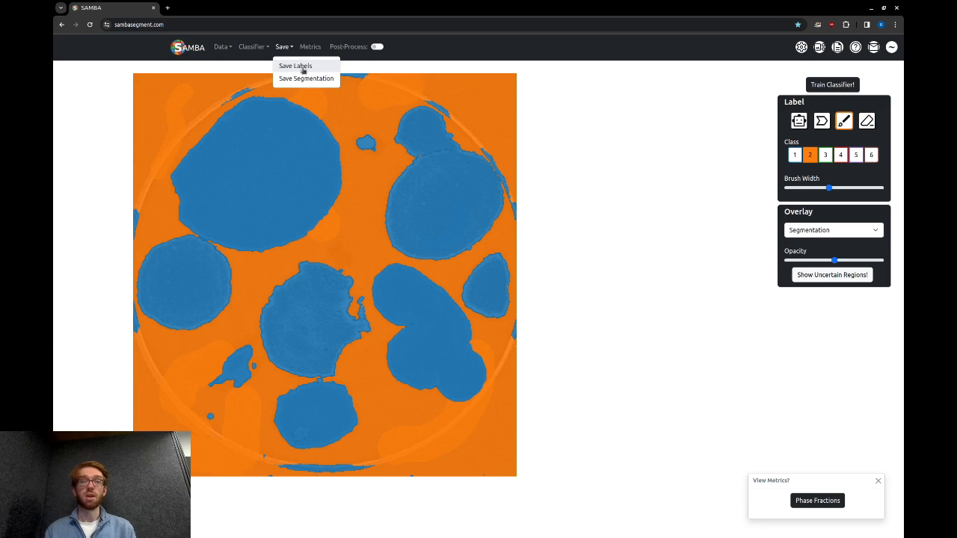
left_click(303, 78)
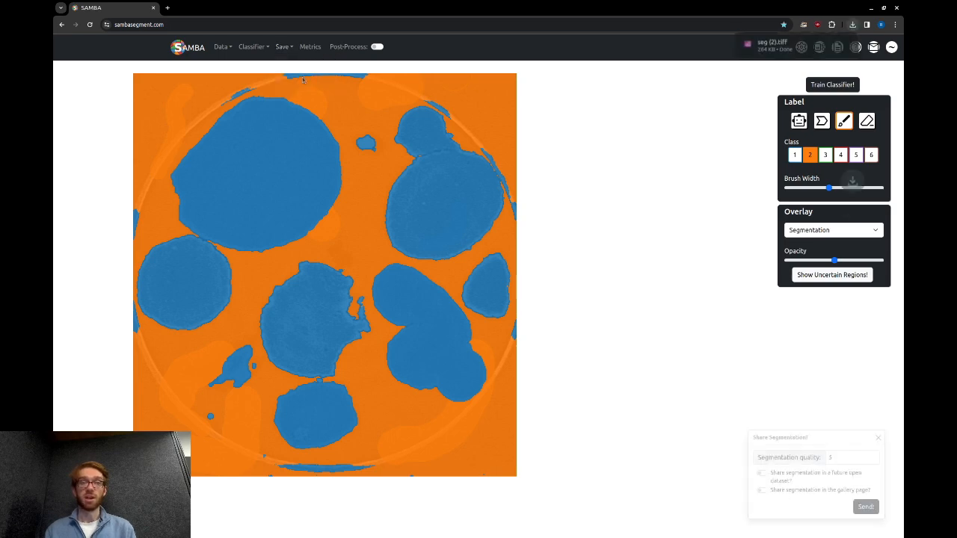
Step: Save the trained classifier
left_click(265, 49)
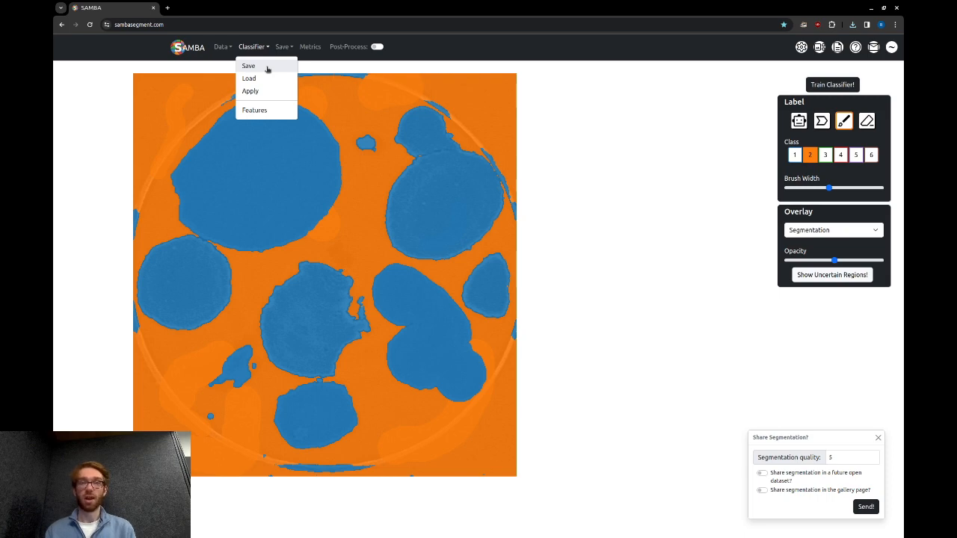
left_click(267, 69)
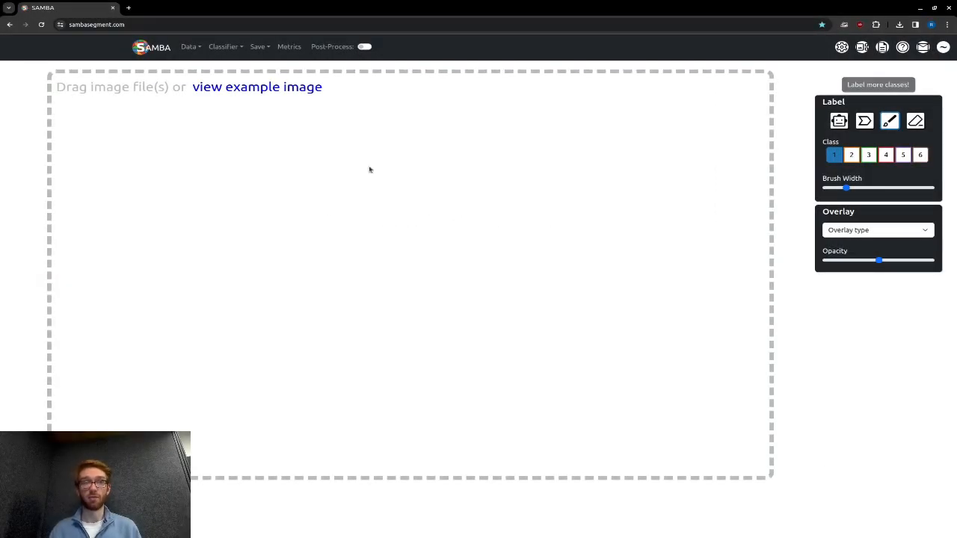
Step: Load the large image of dark round particles and view its pieces 2, 3 and 4
left_click(189, 49)
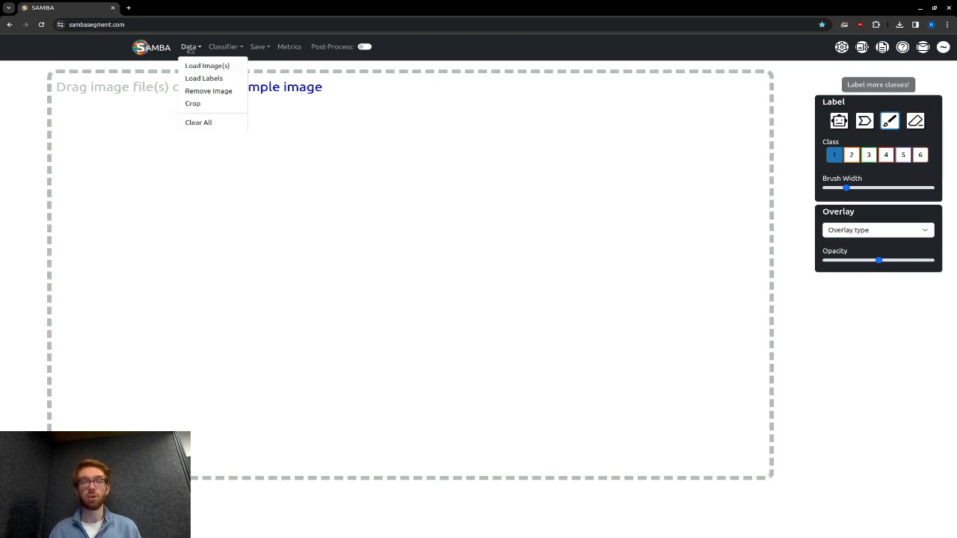
left_click(192, 66)
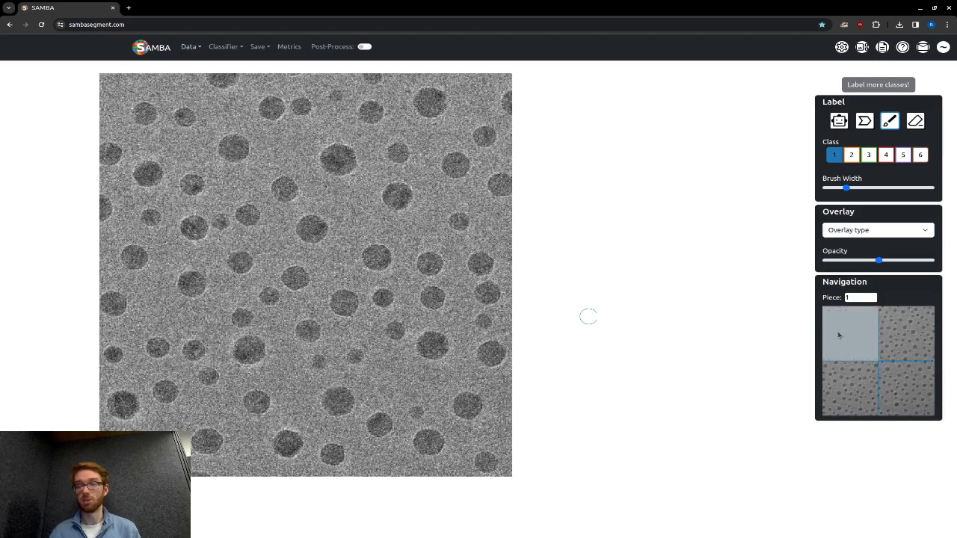
left_click(908, 332)
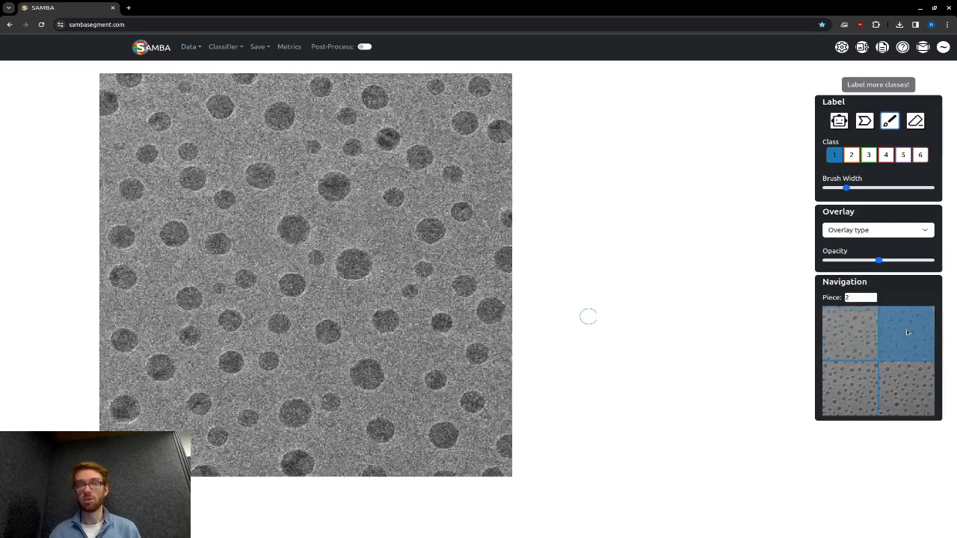
left_click(857, 377)
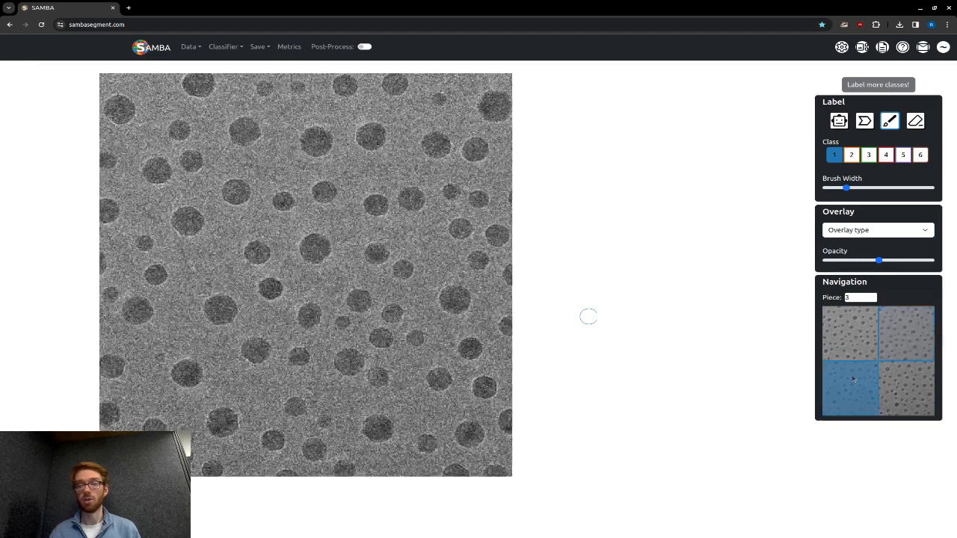
left_click(898, 385)
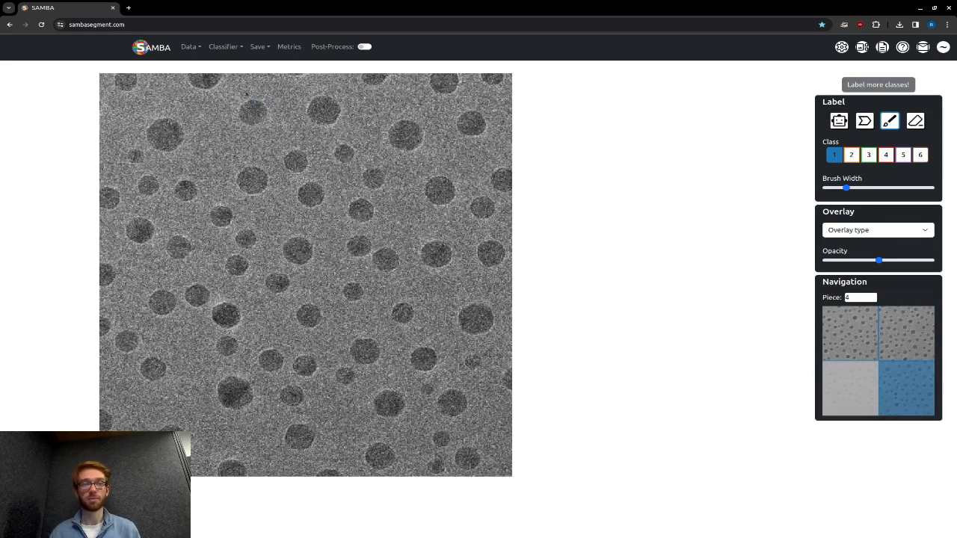
Step: Clear all loaded data and load an image stack, showing image 1
left_click(189, 47)
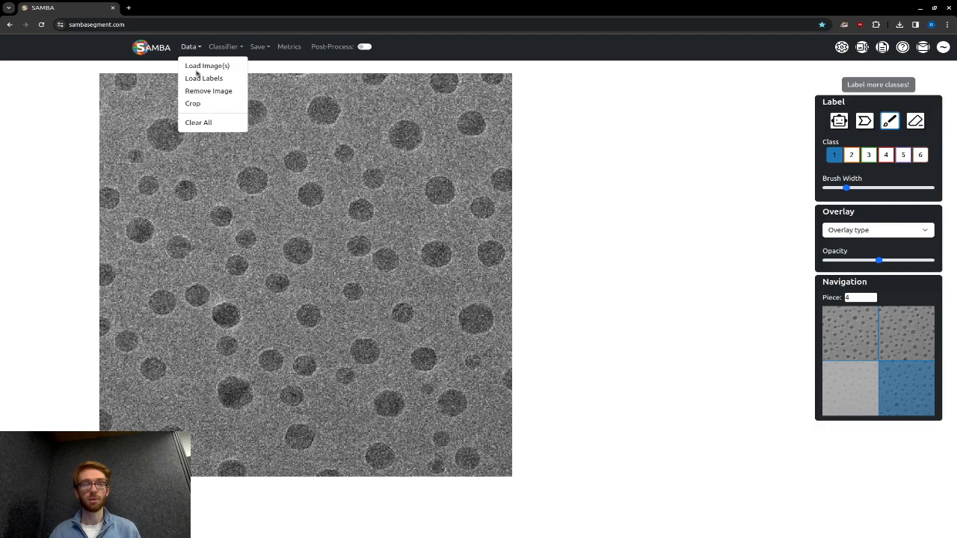
left_click(207, 123)
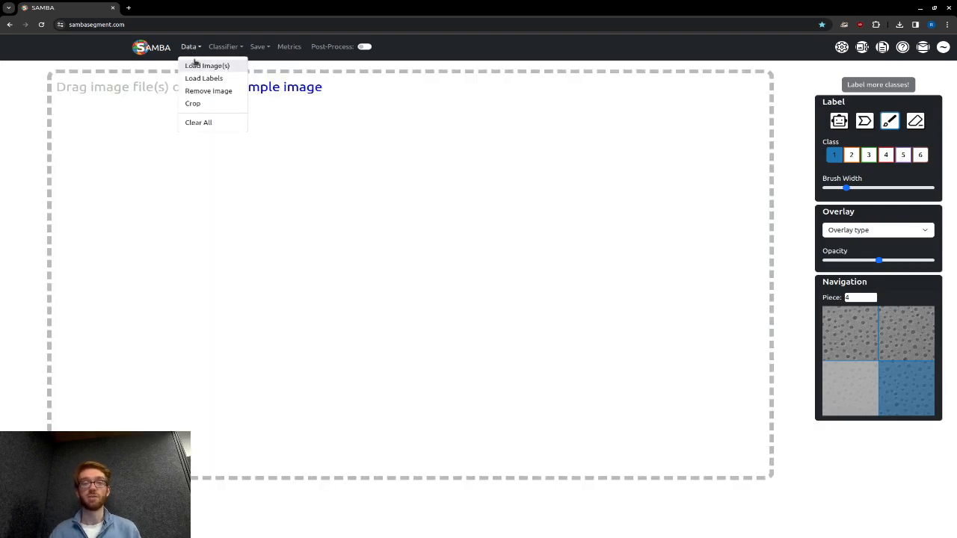
left_click(196, 65)
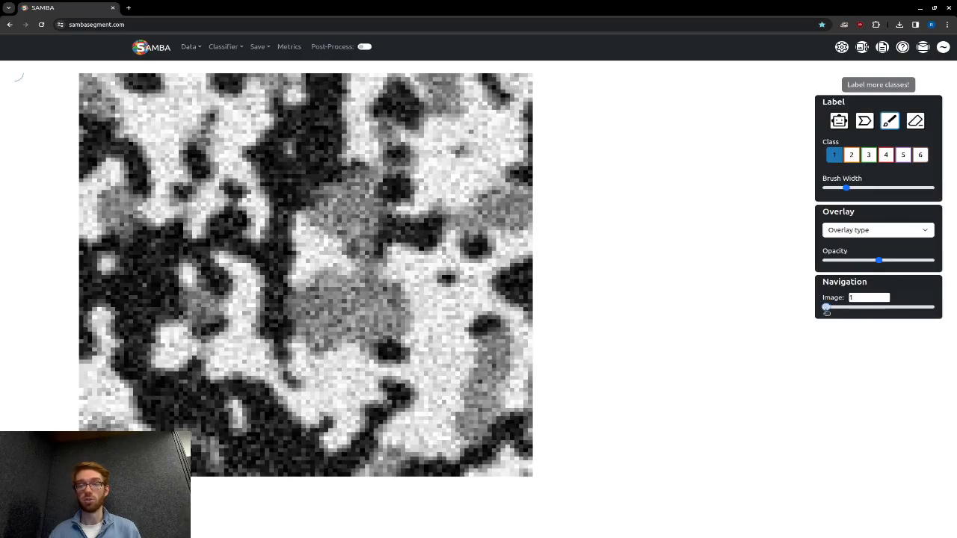
mouse_move(830, 309)
left_mouse_down()
mouse_move(886, 309)
mouse_move(825, 308)
left_mouse_up()
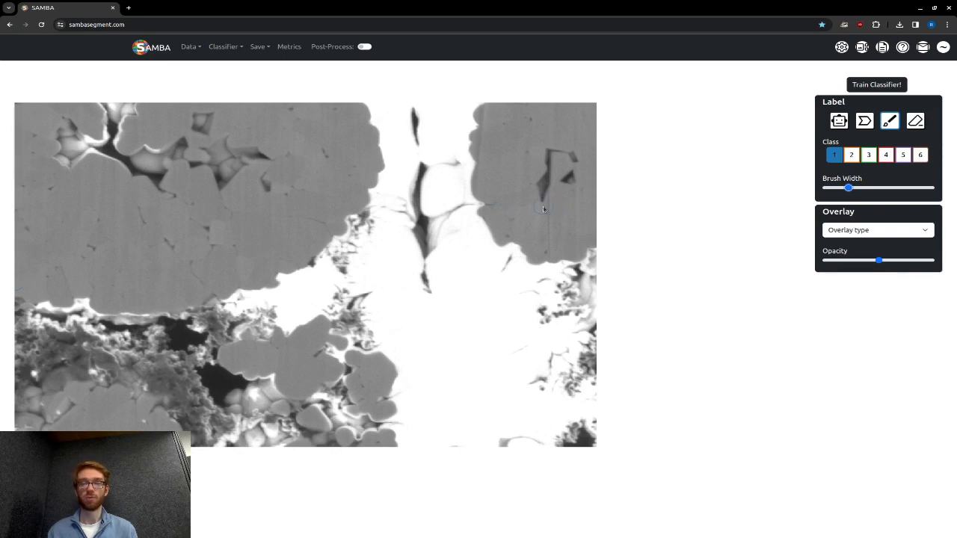
Step: Brush class 1 labels onto the upper-right particle and, with a wider brush, onto the lower-left particle of the micrograph
left_click_drag(541, 191, 541, 147)
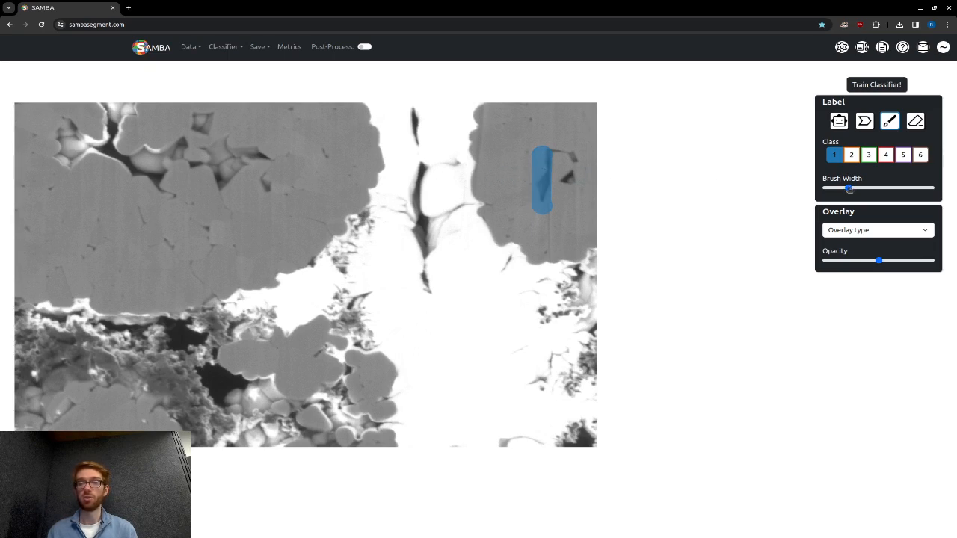
left_click_drag(849, 189, 871, 190)
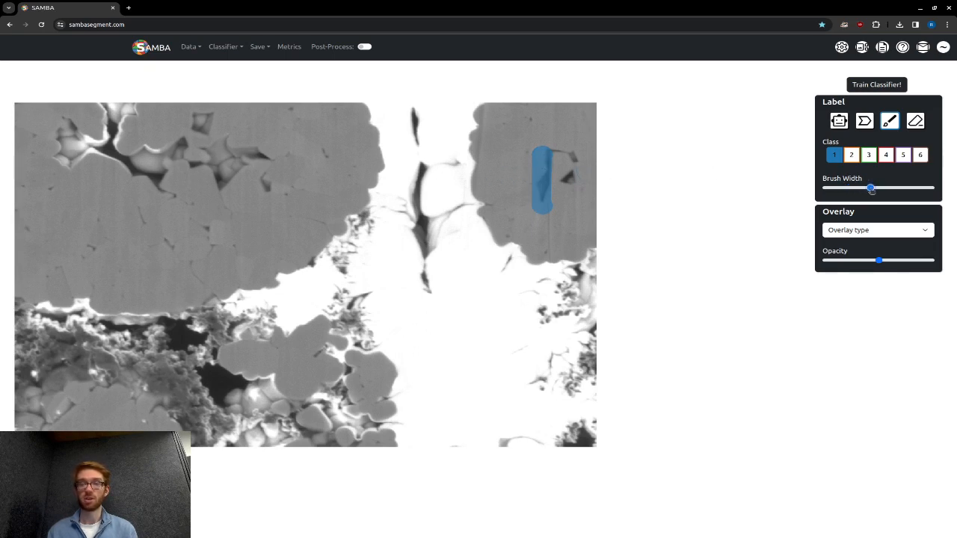
left_click_drag(138, 421, 97, 426)
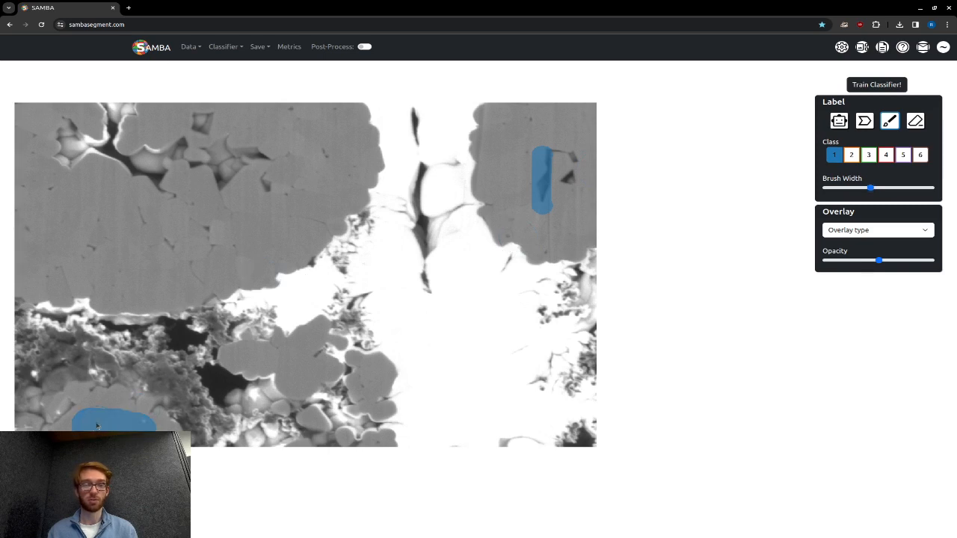
Step: Assign class 1 to the whole upper-right particle using Smart Labelling with a Medium region
left_click(838, 123)
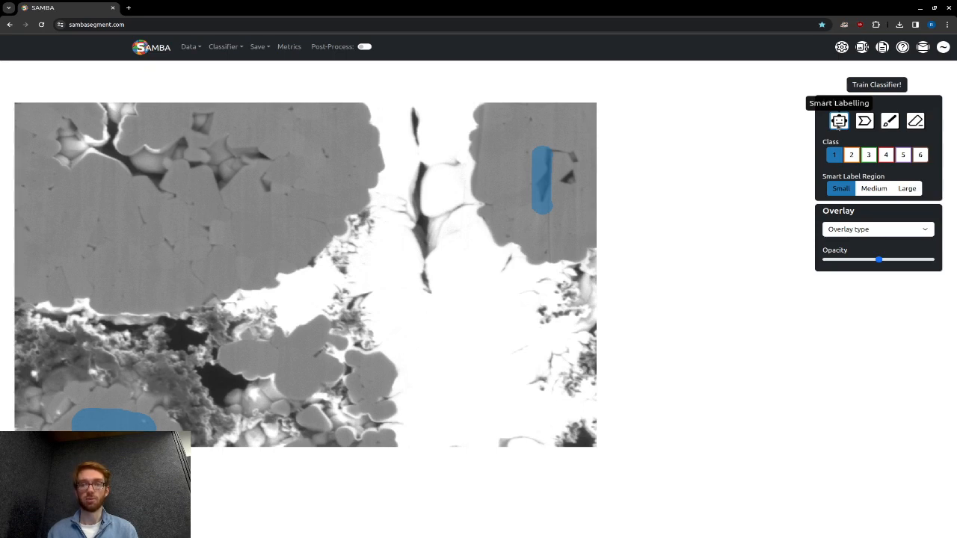
left_click(873, 189)
left_click(565, 166)
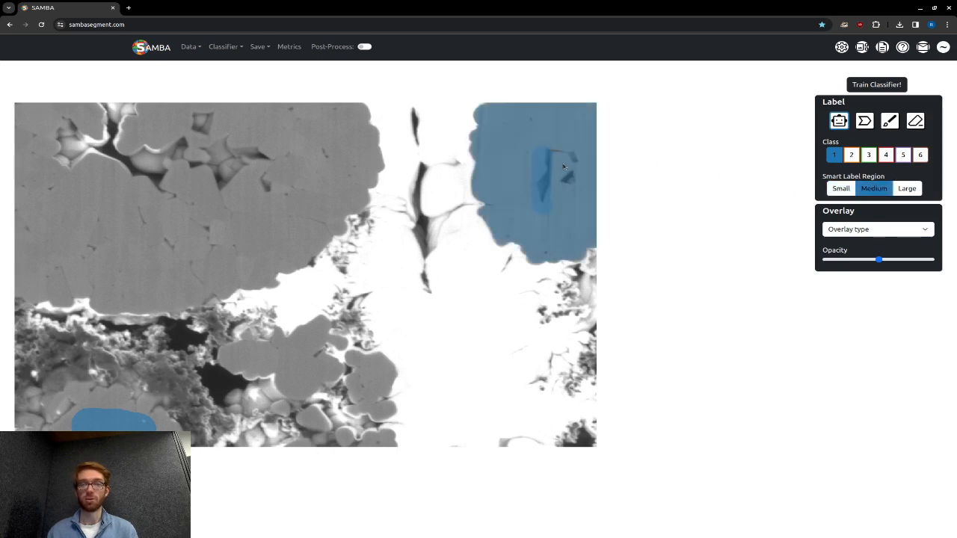
left_click(562, 167)
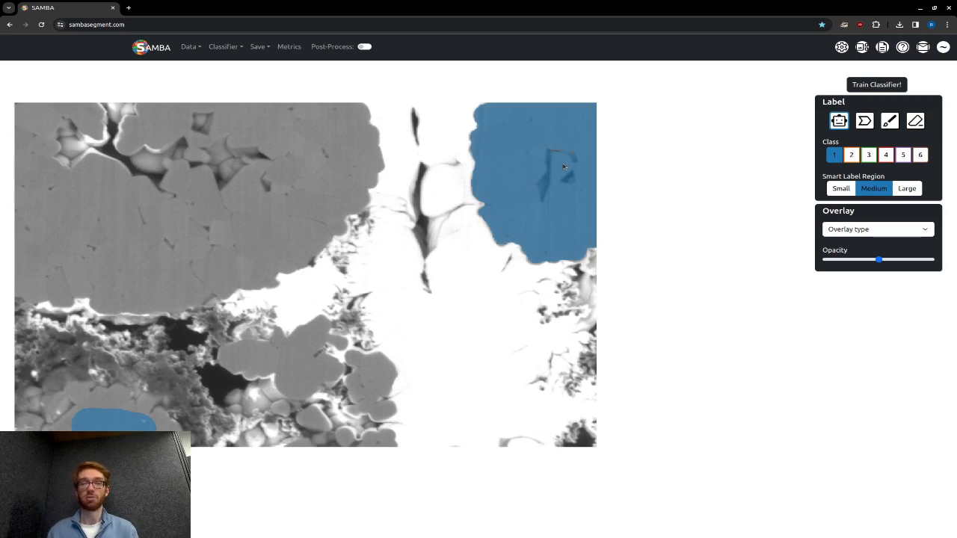
Step: Compare the Smart Labelling previews for Small, Medium and Large regions over the dark inclusion in the large upper-left particle
left_click(838, 189)
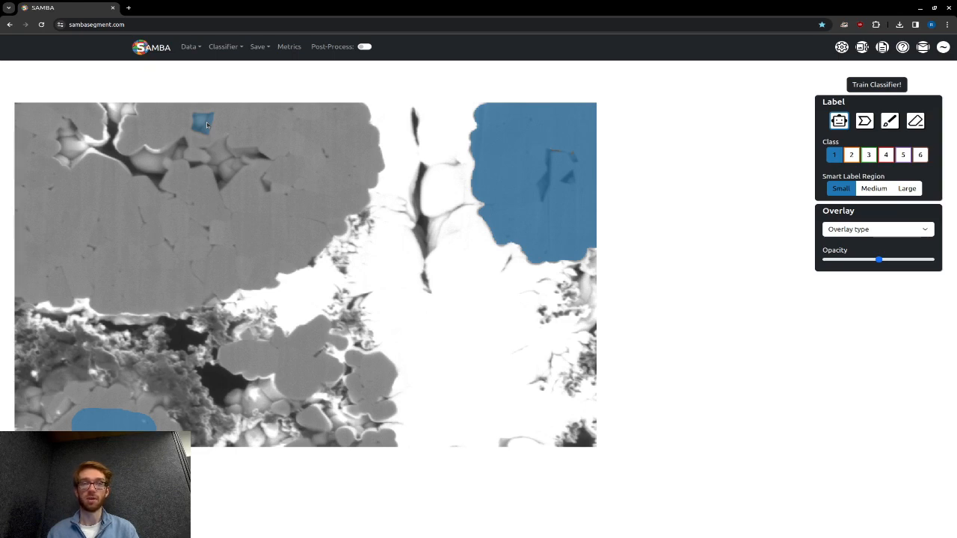
left_click(880, 190)
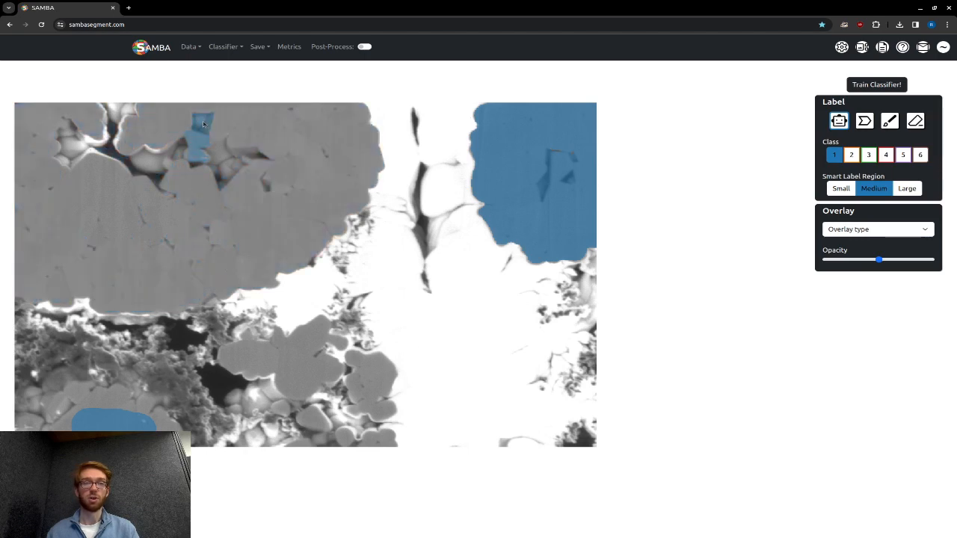
left_click(906, 189)
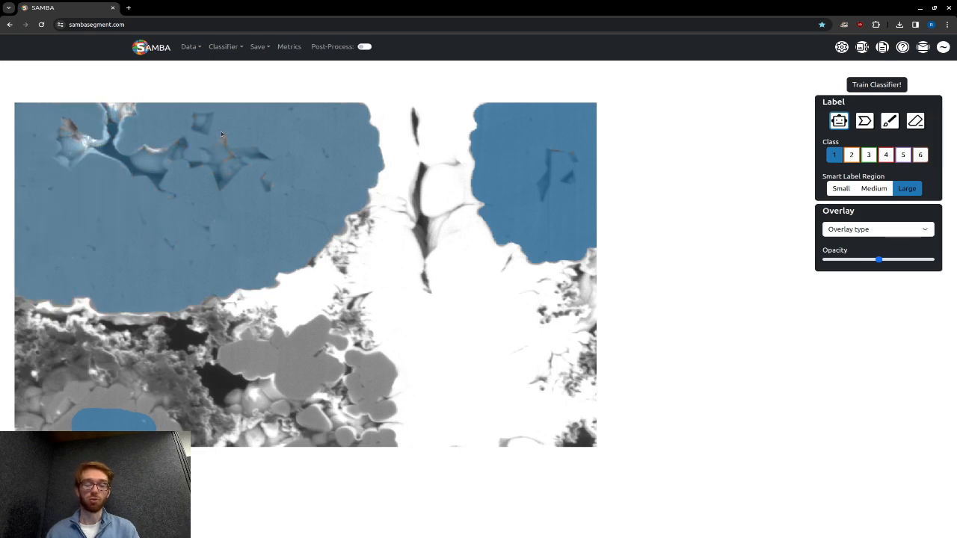
Step: Smart-label the two small lower-centre particles, the lower-left particle and the large upper-left particle's right part as class 1, using Small and Medium regions
scroll(221, 133, "down", 2)
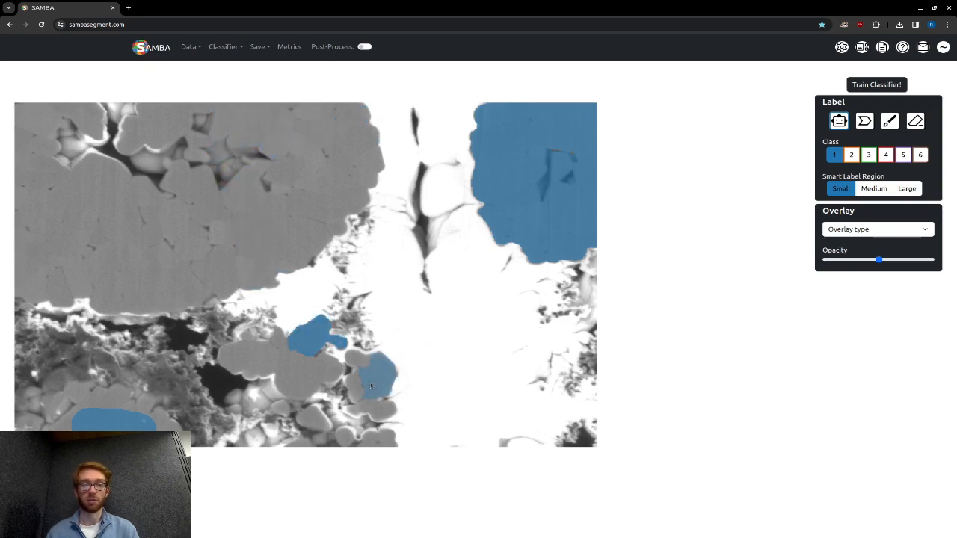
scroll(370, 383, "up", 2)
scroll(370, 383, "down", 1)
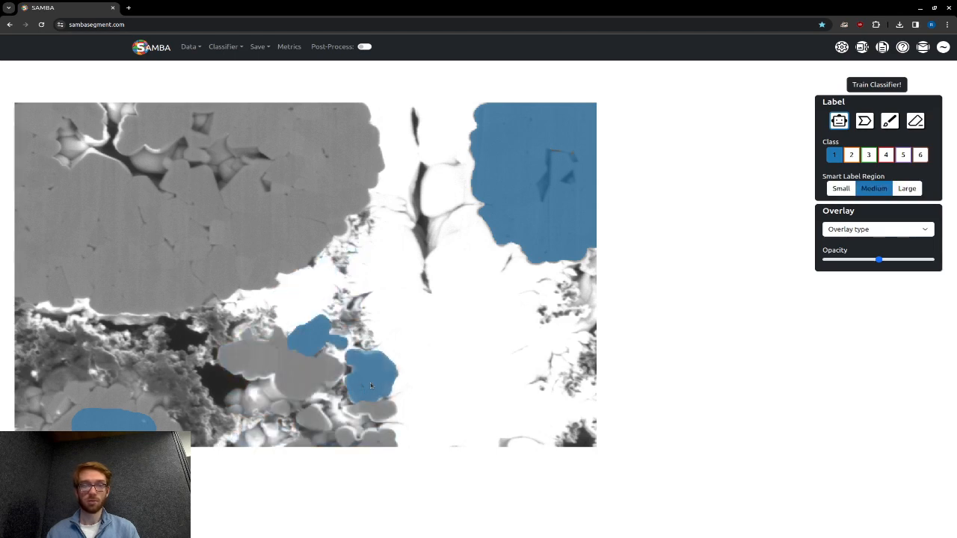
left_click(113, 439)
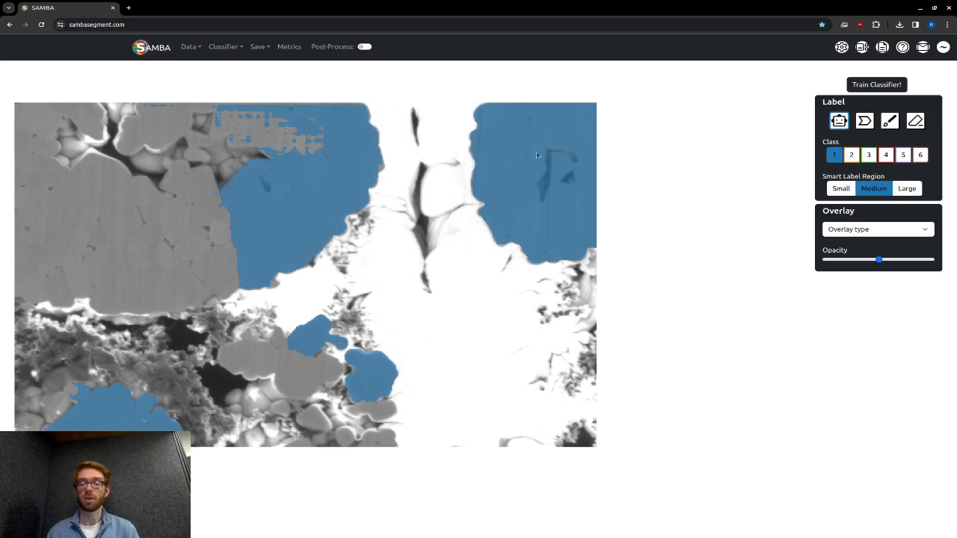
left_click(305, 194)
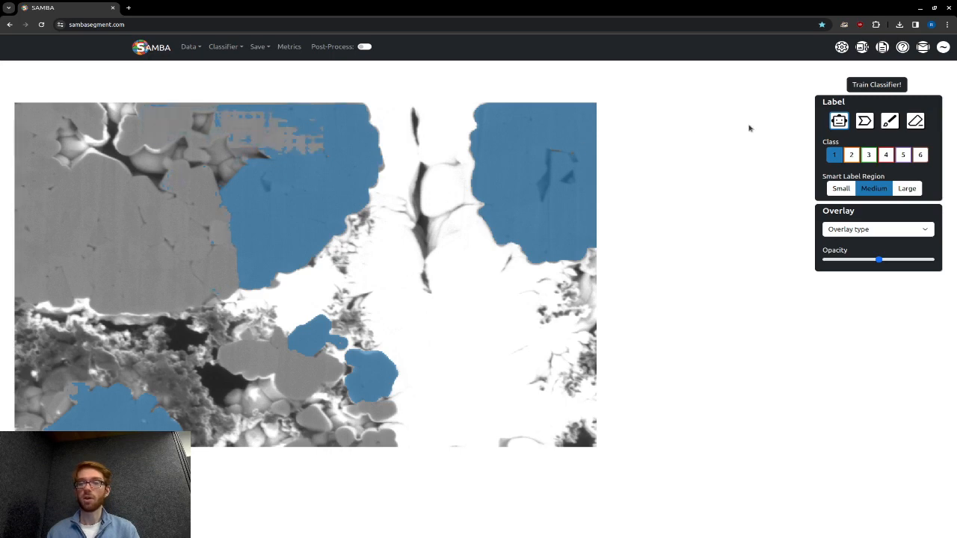
Step: Assign class 2 to the large white area using Smart Labelling with a Medium region, previewing classes 1 and 3 there as well
left_click(852, 157)
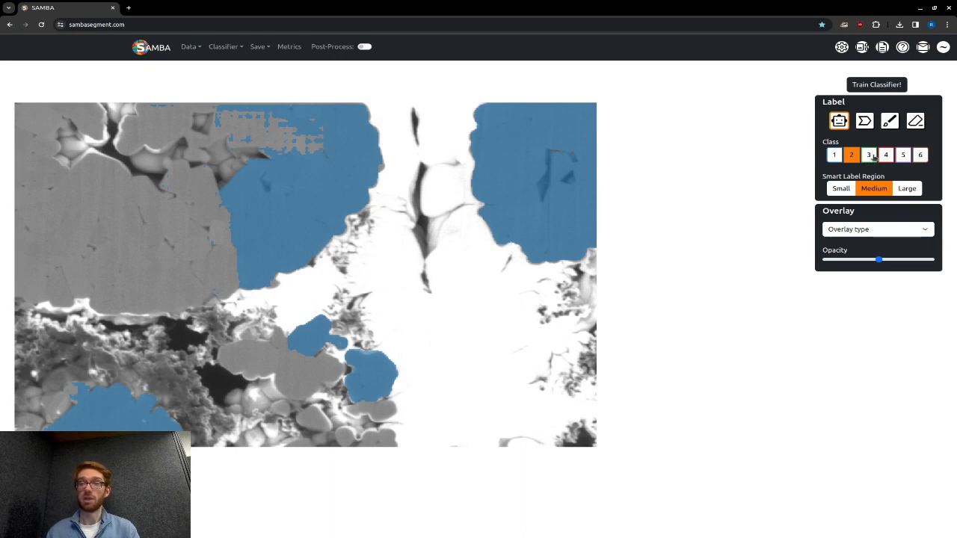
left_click(871, 156)
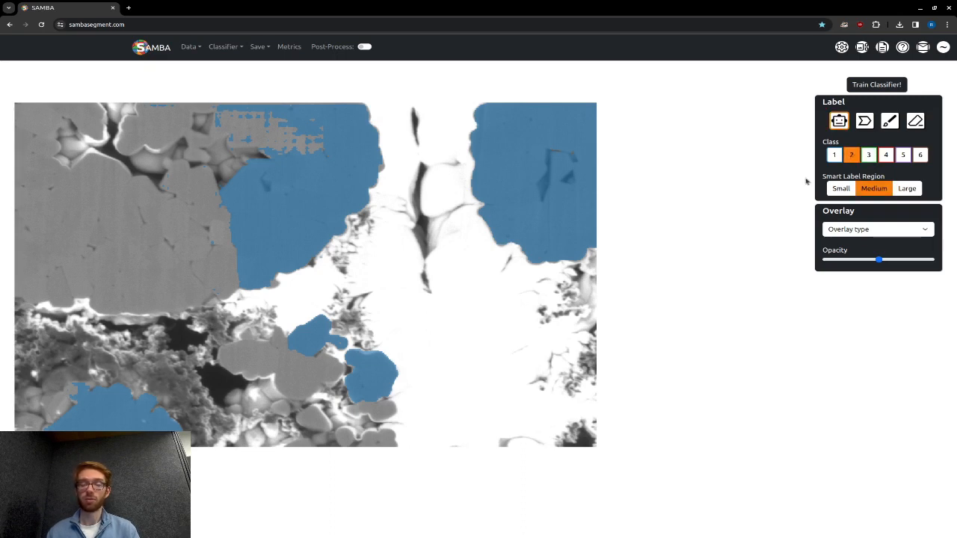
left_click(496, 301)
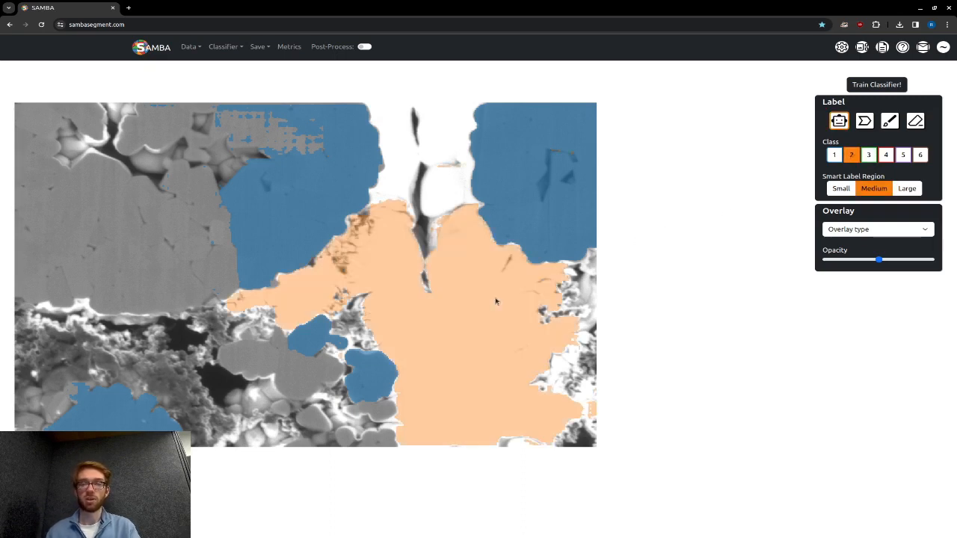
key("3")
key("1")
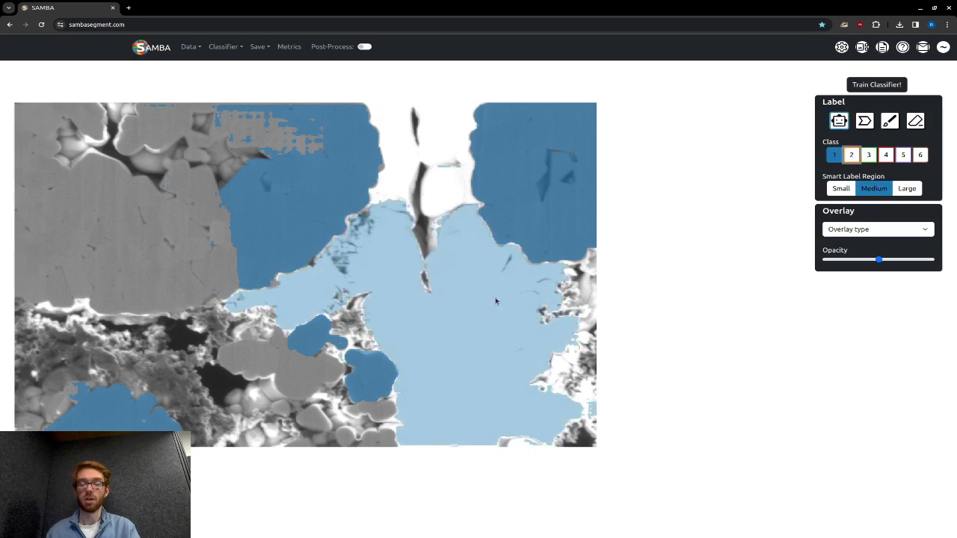
key("2")
key("3")
key("2")
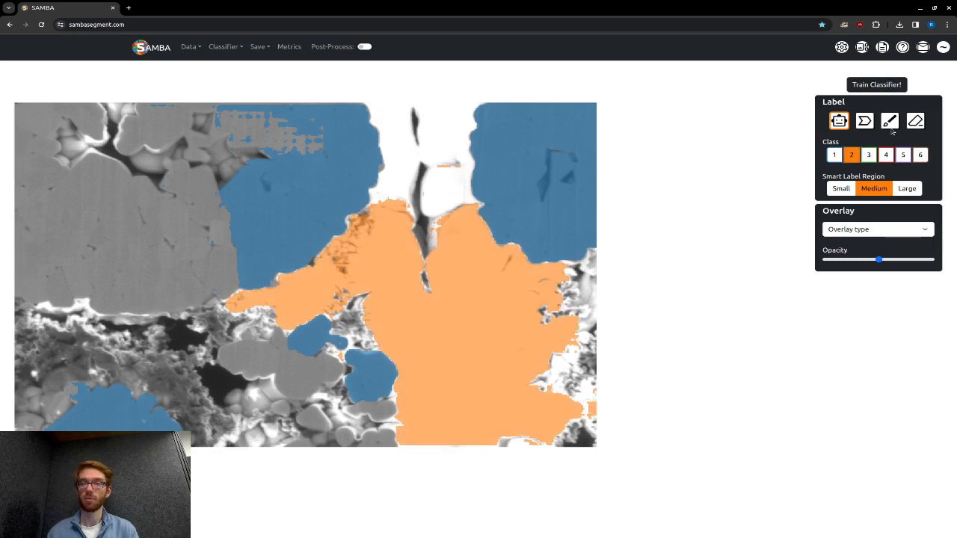
Step: Draw a class 3 polygon around the curved band of fine-textured material above the lower-left particle
left_click(865, 124)
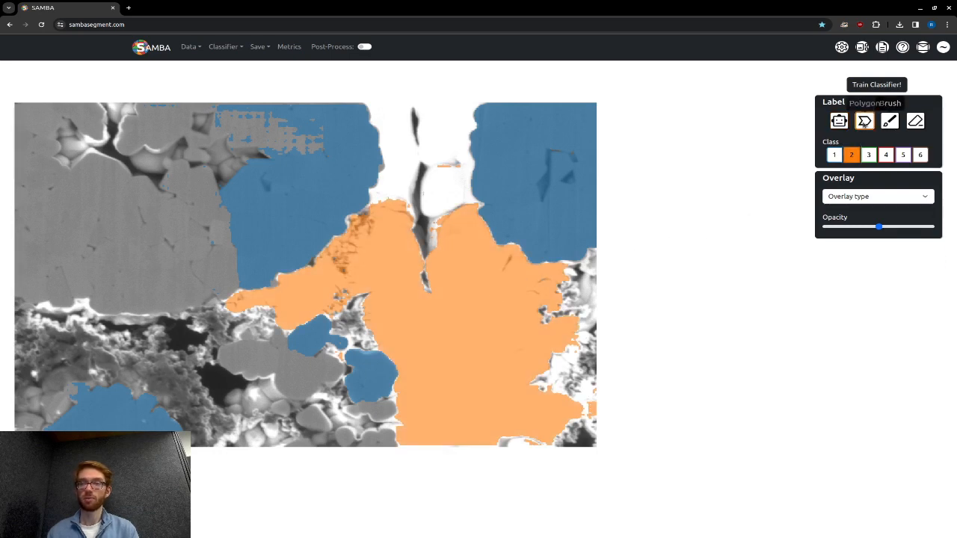
left_click(886, 157)
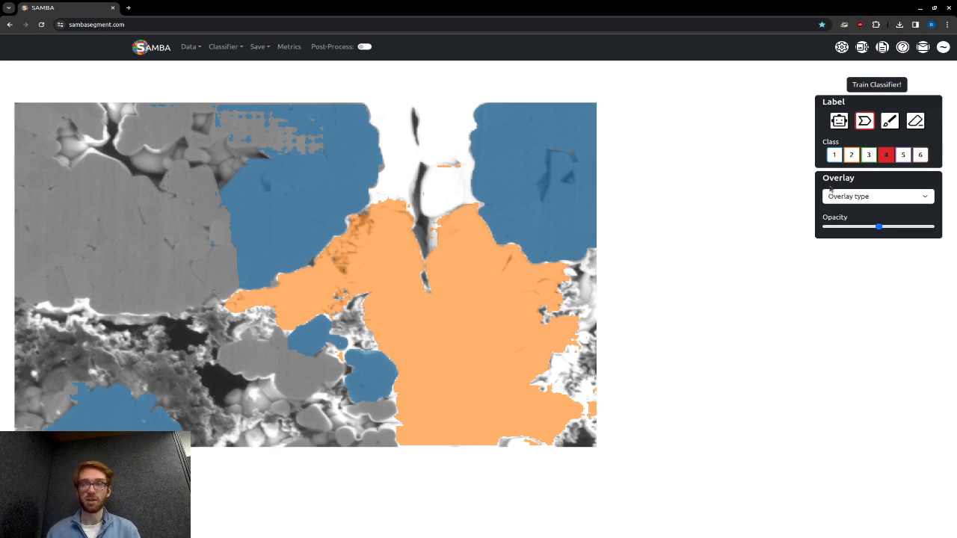
left_click(869, 155)
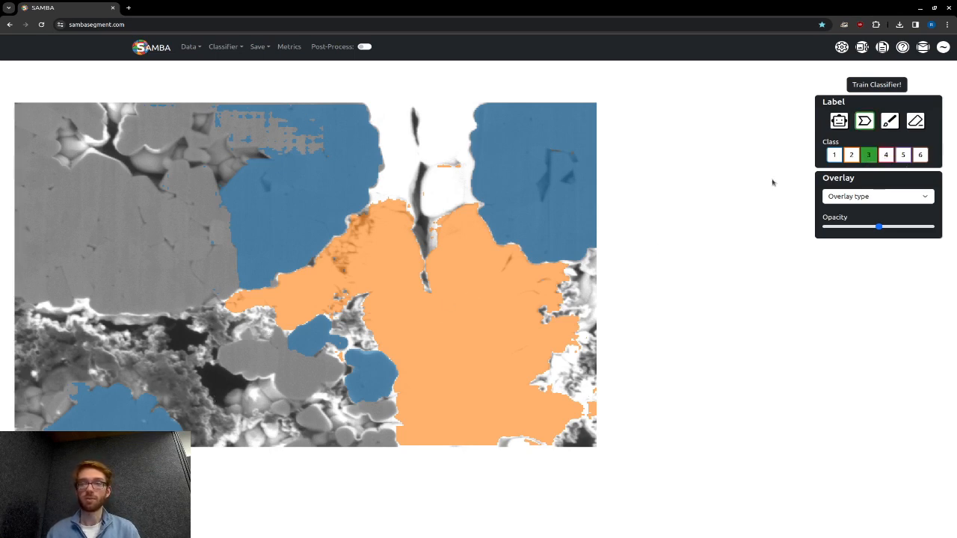
left_click(196, 423)
left_click(173, 393)
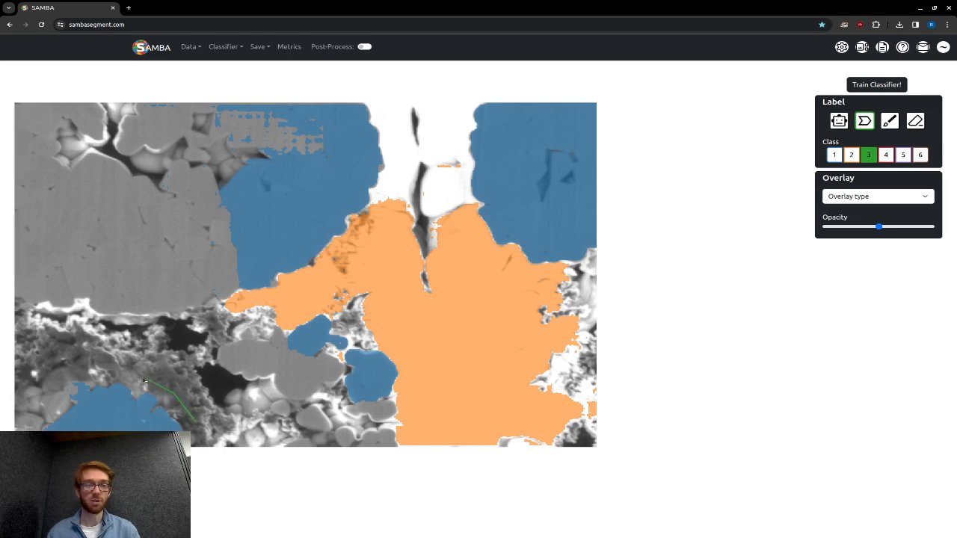
left_click(101, 358)
left_click(41, 381)
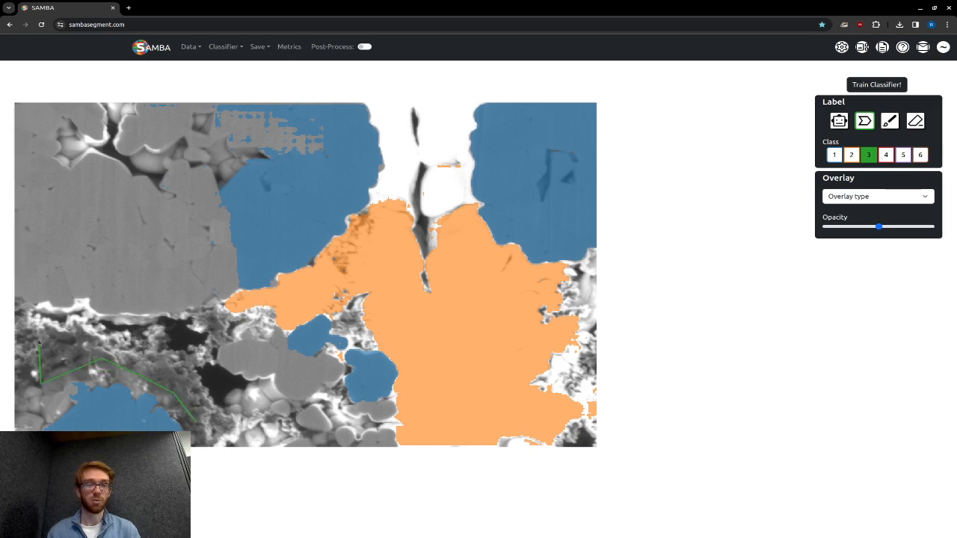
left_click(39, 344)
left_click(179, 365)
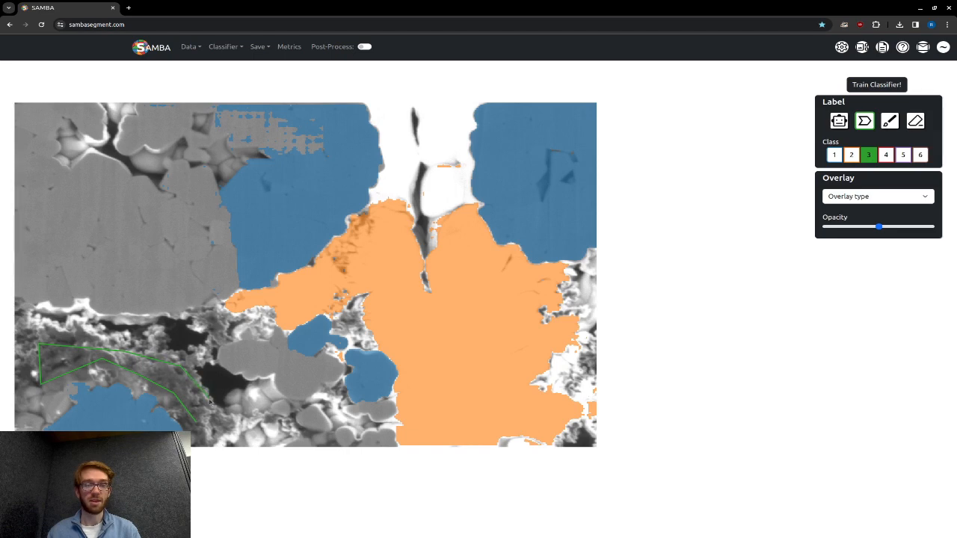
left_click(198, 423)
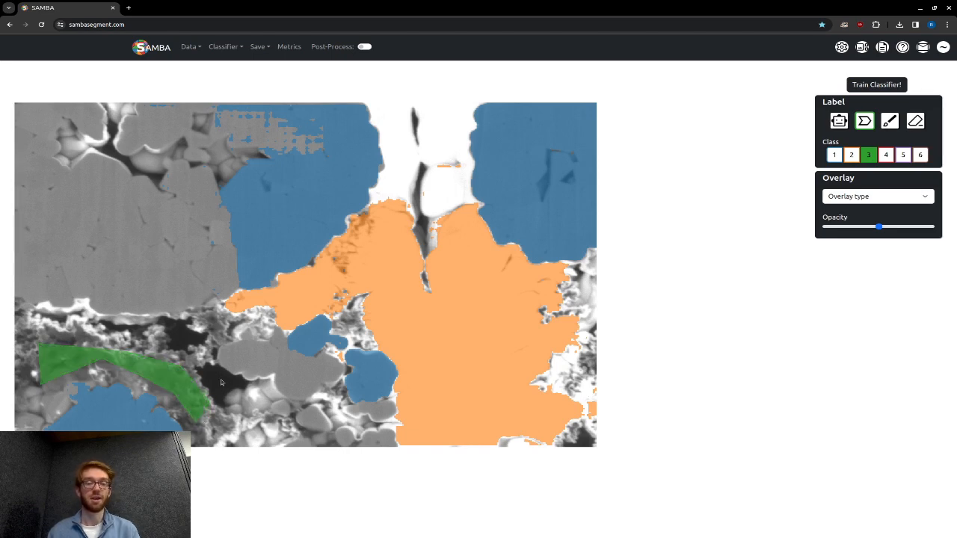
Step: Draw a triangular class 4 polygon inside the dark void beside the class 3 band
left_click(887, 157)
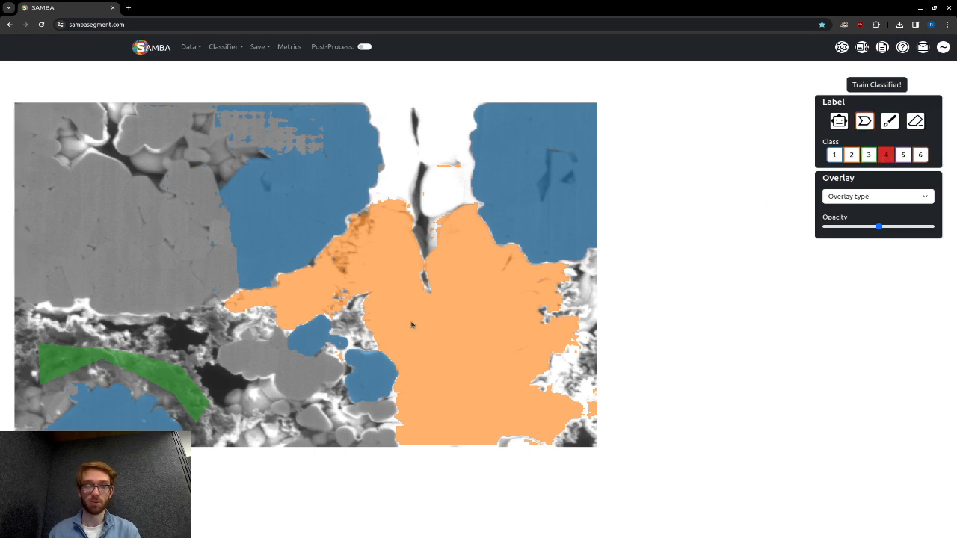
left_click(215, 394)
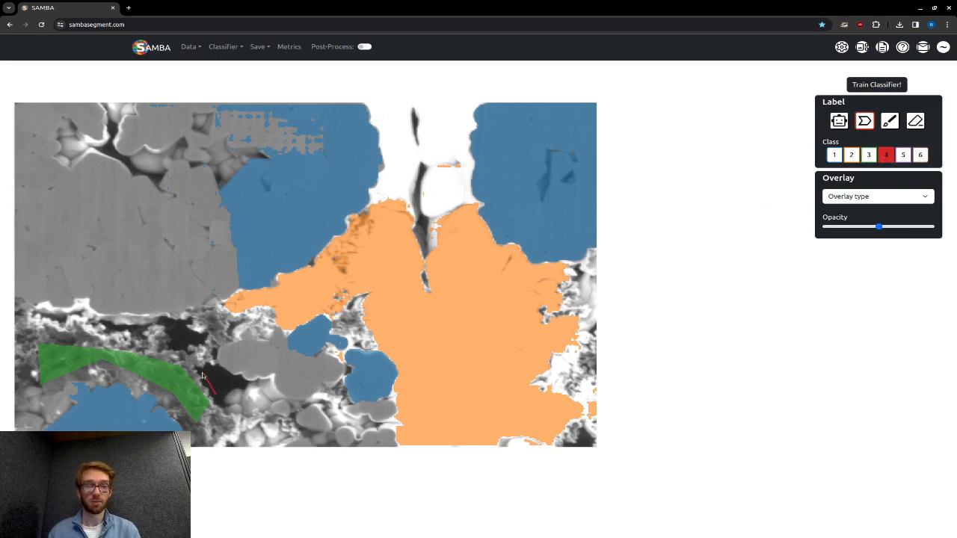
left_click(203, 372)
double_click(235, 383)
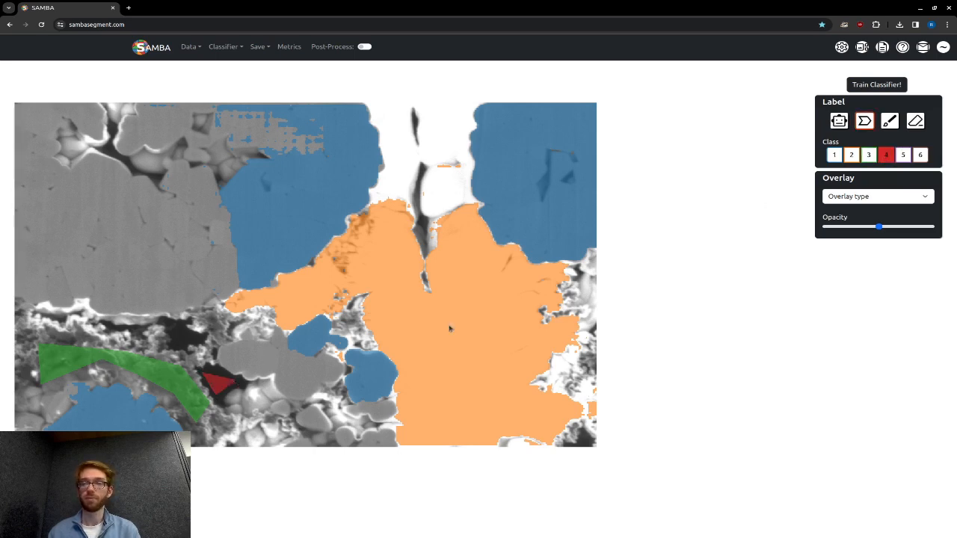
Step: Erase a horizontal strip of class 1 labels across the upper-left particle, and try the class 1 eraser on the class 2 area
left_click(922, 121)
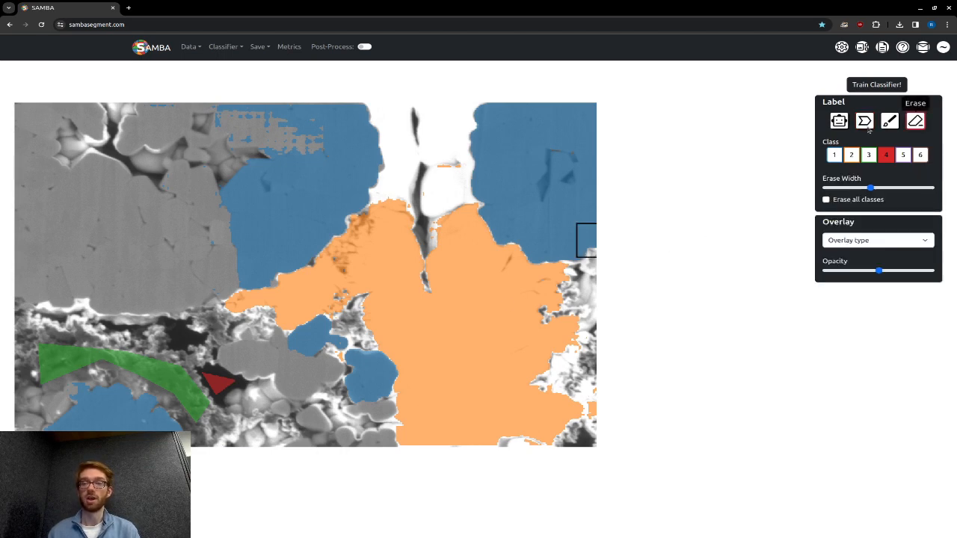
left_click(831, 155)
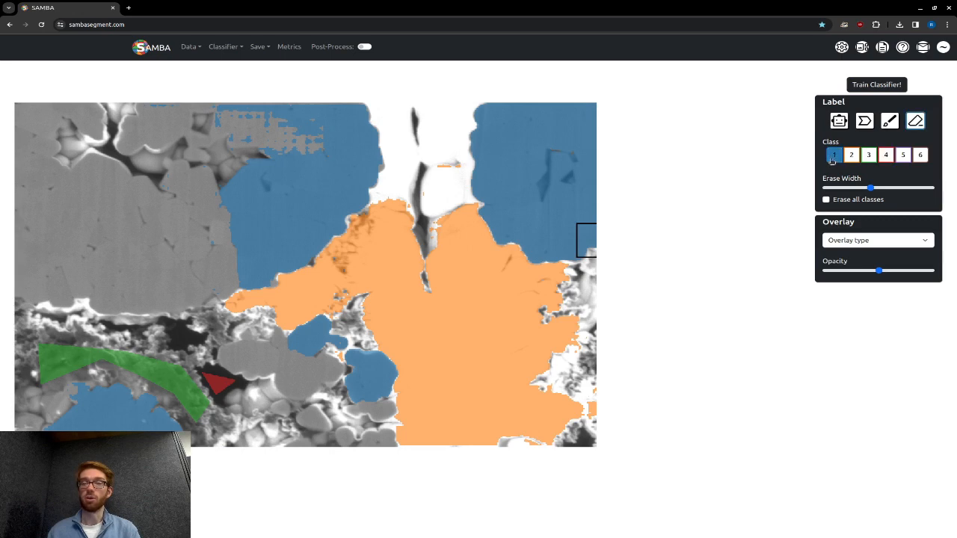
left_click(370, 157)
mouse_move(370, 157)
left_mouse_down()
mouse_move(301, 153)
mouse_move(256, 165)
left_mouse_up()
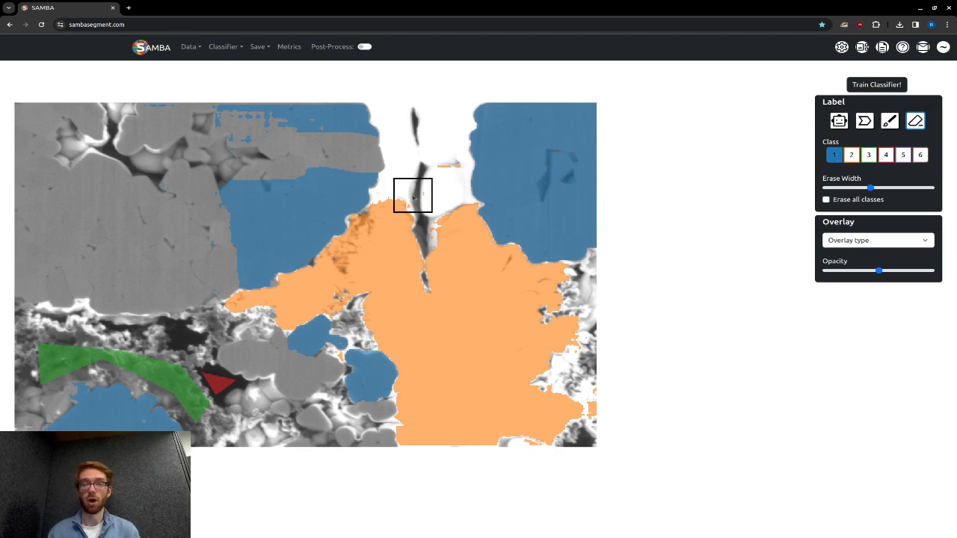
left_click_drag(395, 200, 387, 273)
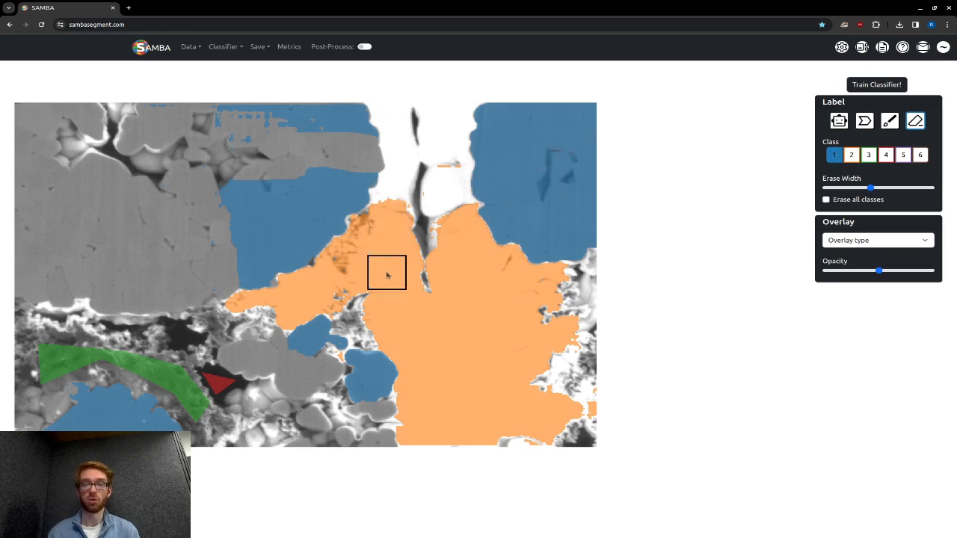
Step: Erase a patch of class 2 near the white area's upper edge, and erase all classes across the labels from the lower-left particle to the dark void
left_click(851, 155)
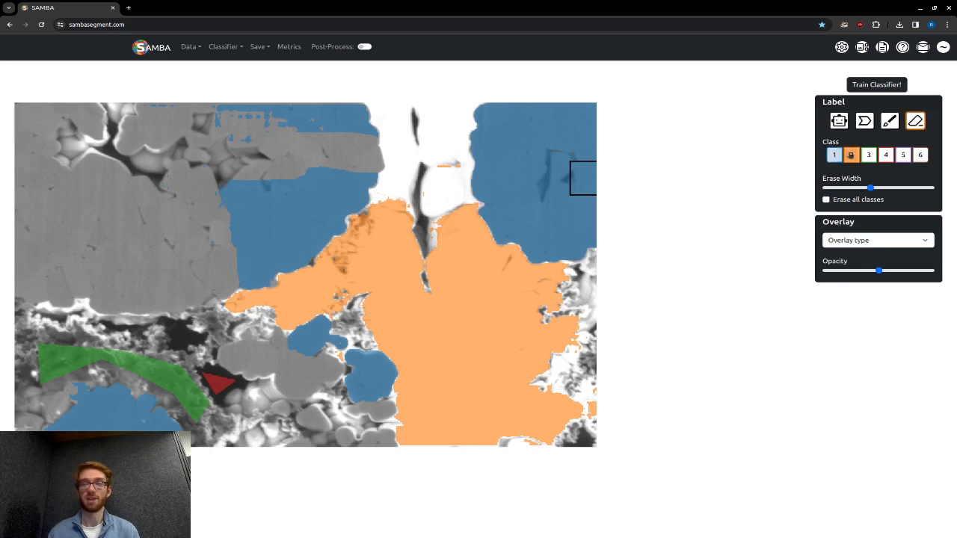
left_click_drag(383, 223, 381, 256)
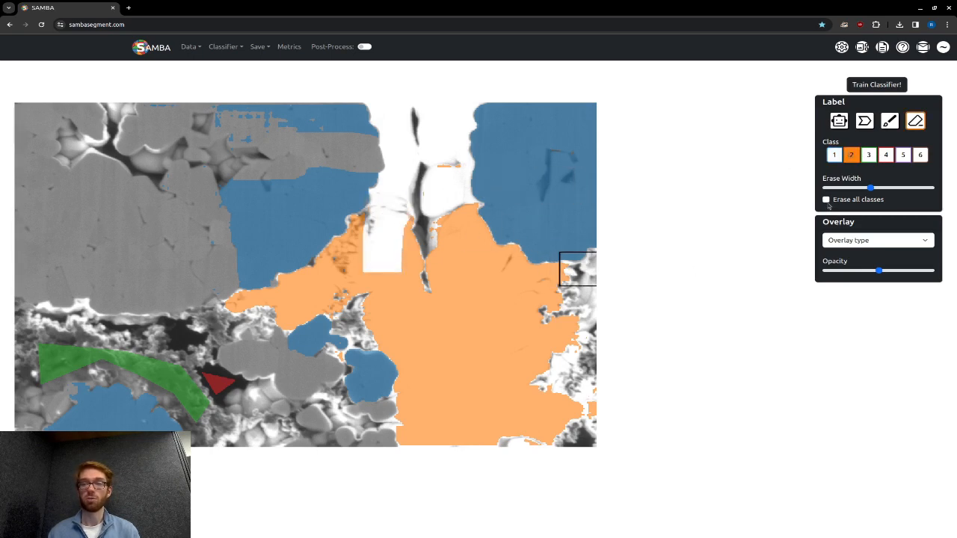
left_click(827, 199)
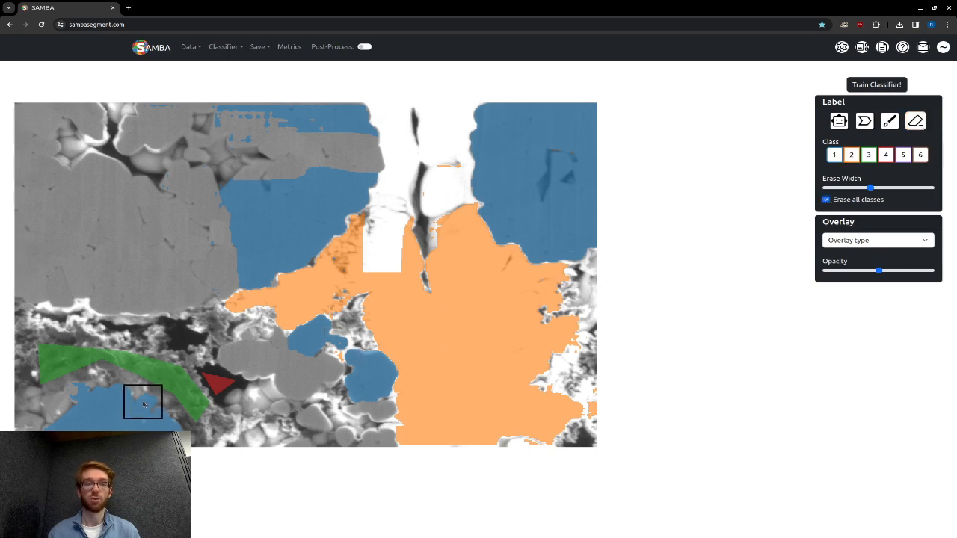
mouse_move(144, 405)
left_mouse_down()
mouse_move(161, 418)
mouse_move(190, 419)
mouse_move(210, 396)
left_mouse_up()
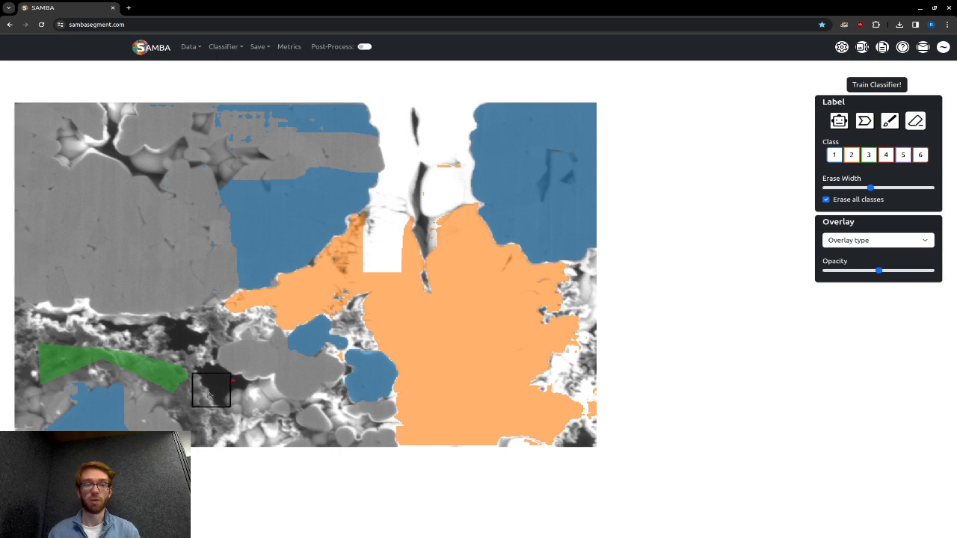
Step: Brush a class 1 stroke down over the dark crack and into the gap in the class 2 area
left_click(891, 121)
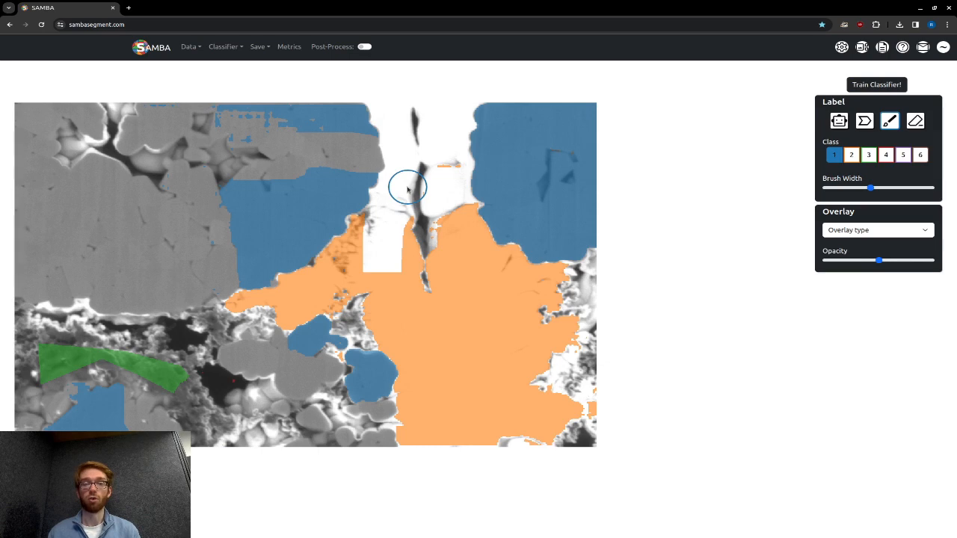
left_click_drag(416, 210, 412, 292)
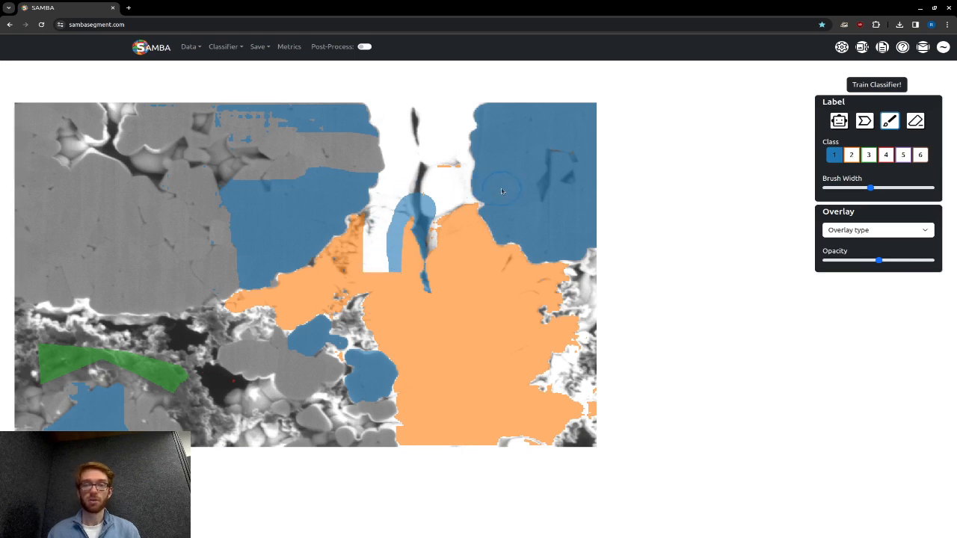
Step: Erase the class 1 brush stroke around the crack and the class 1 labels along the upper-right particle's lower-left edge
left_click(918, 120)
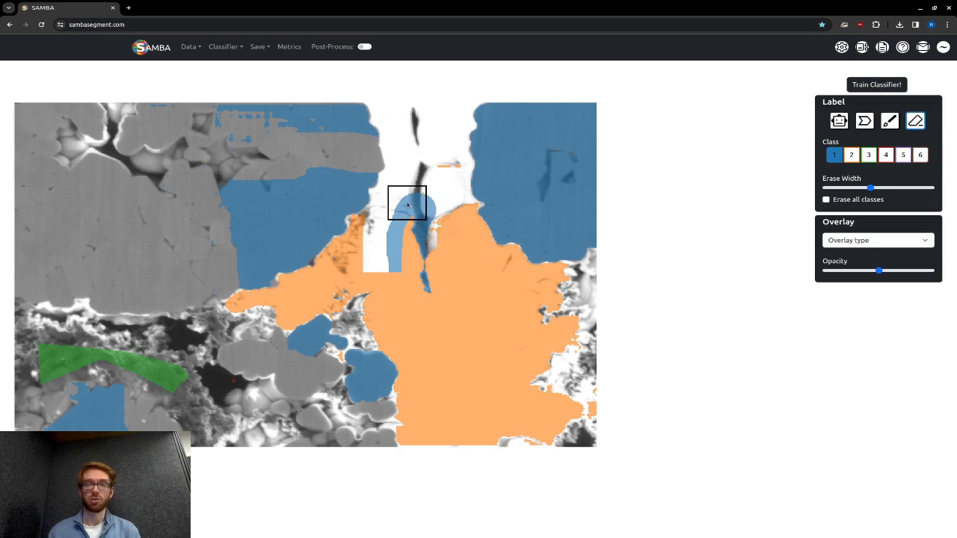
mouse_move(409, 202)
left_mouse_down()
mouse_move(391, 261)
mouse_move(423, 299)
mouse_move(442, 205)
mouse_move(423, 295)
left_mouse_up()
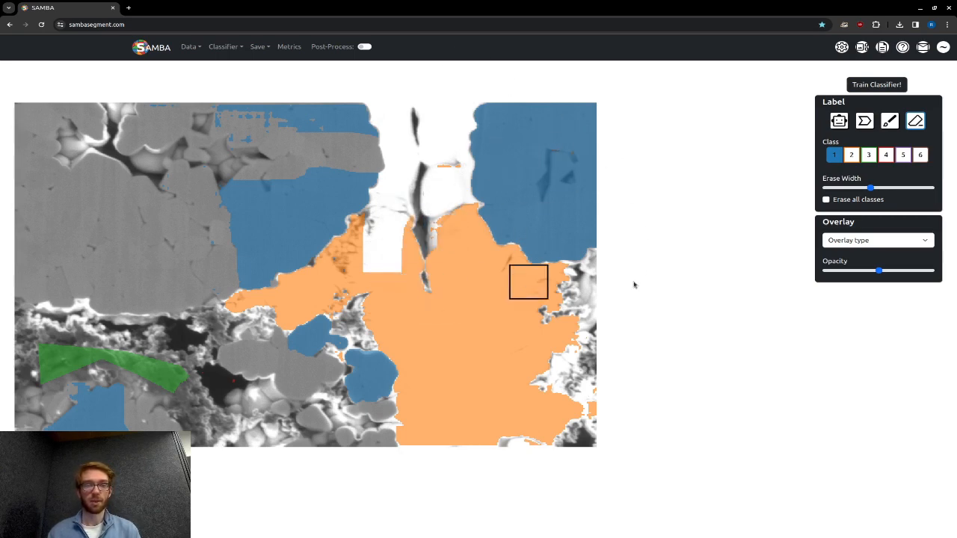
mouse_move(494, 277)
left_mouse_down()
mouse_move(491, 229)
mouse_move(559, 271)
mouse_move(465, 224)
mouse_move(500, 237)
mouse_move(545, 205)
left_mouse_up()
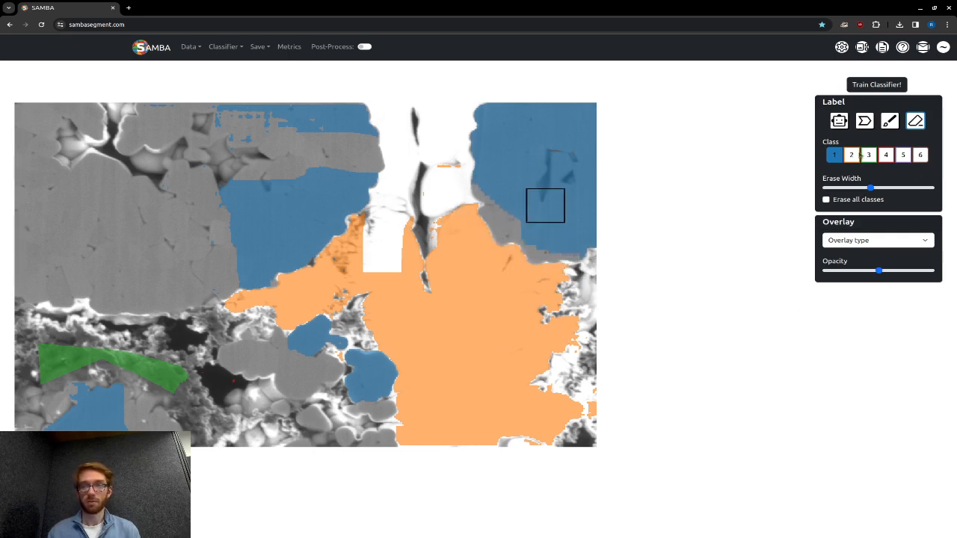
Step: Erase class 2 along the white area's upper-right edge, and smart-label the unlabelled lower-left edge of the upper-right particle as class 1 with a Medium region
left_click(851, 154)
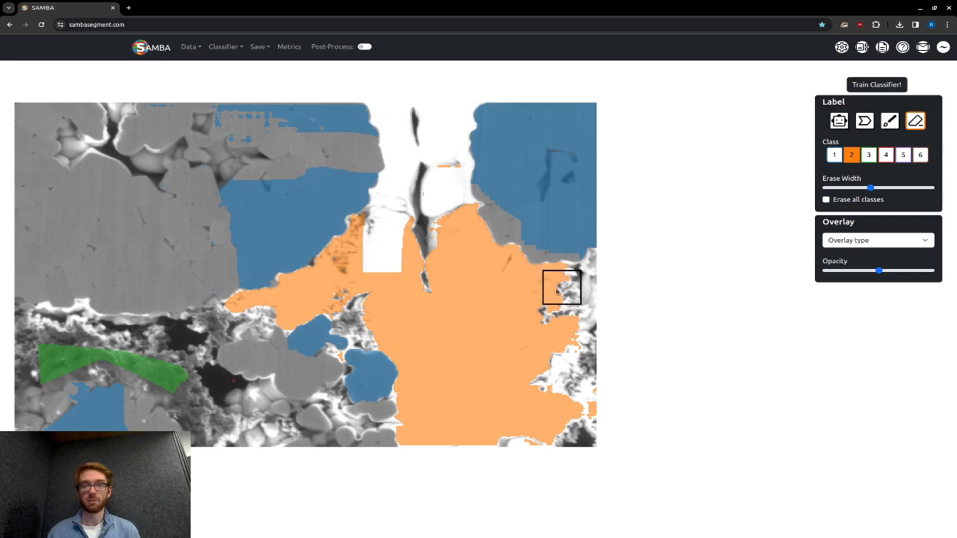
mouse_move(564, 288)
left_mouse_down()
mouse_move(489, 239)
mouse_move(508, 156)
mouse_move(517, 256)
mouse_move(570, 251)
mouse_move(573, 166)
left_mouse_up()
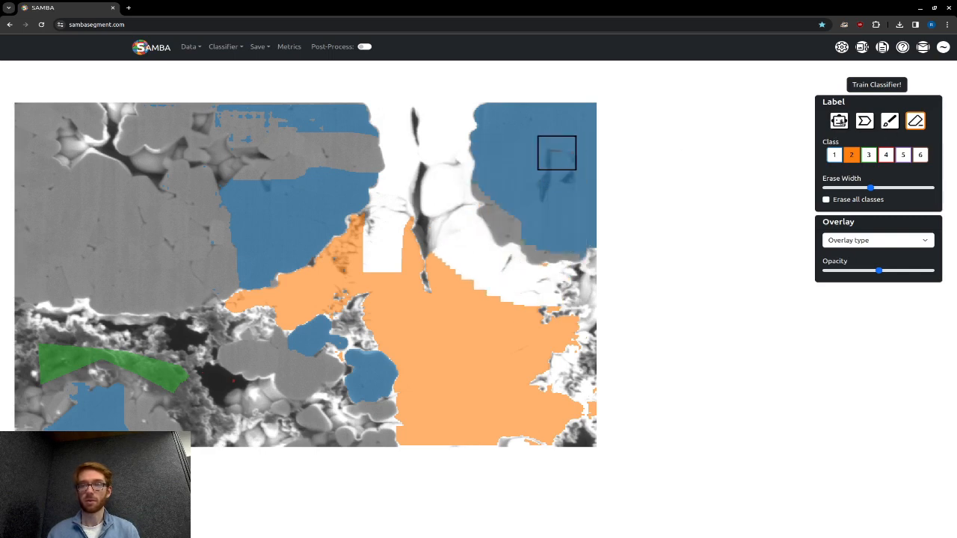
left_click(839, 120)
left_click(834, 154)
left_click(500, 220)
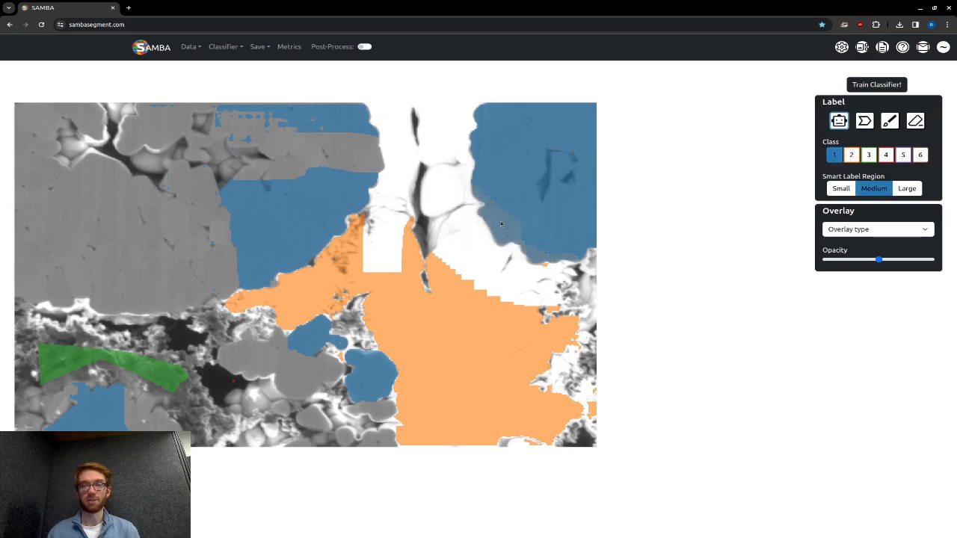
Step: Brush a class 2 stroke down along the upper-right particle's left and lower boundary
left_click(849, 156)
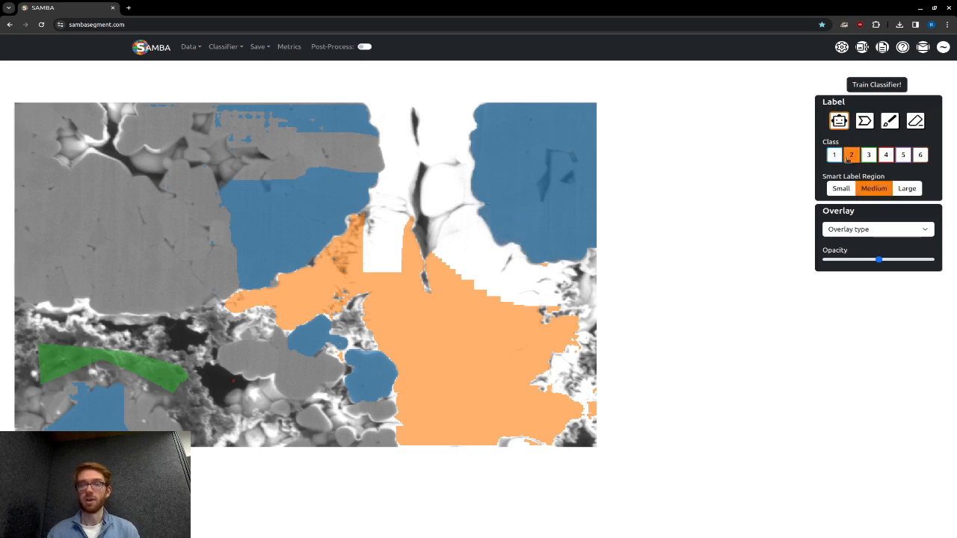
left_click(889, 122)
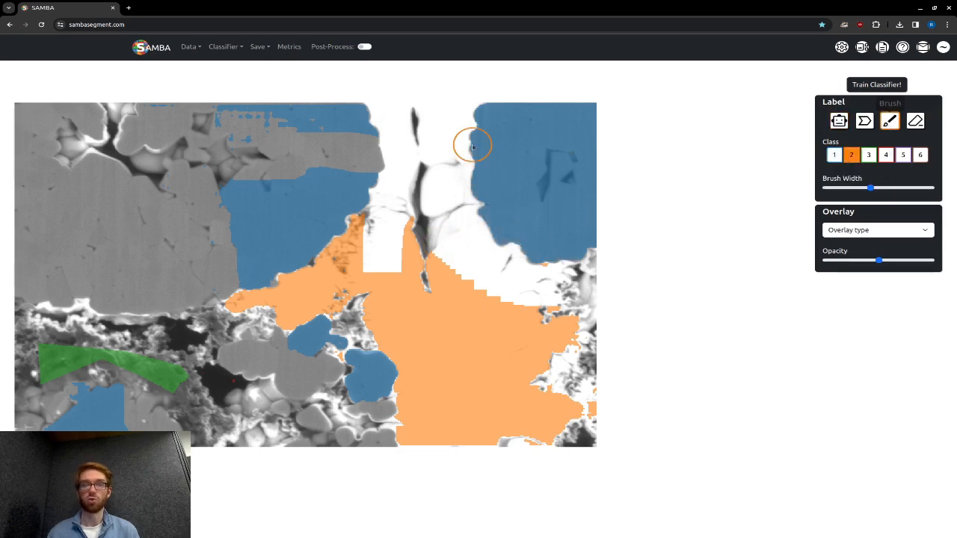
mouse_move(470, 116)
left_mouse_down()
mouse_move(465, 173)
mouse_move(476, 227)
mouse_move(522, 259)
mouse_move(554, 265)
left_mouse_up()
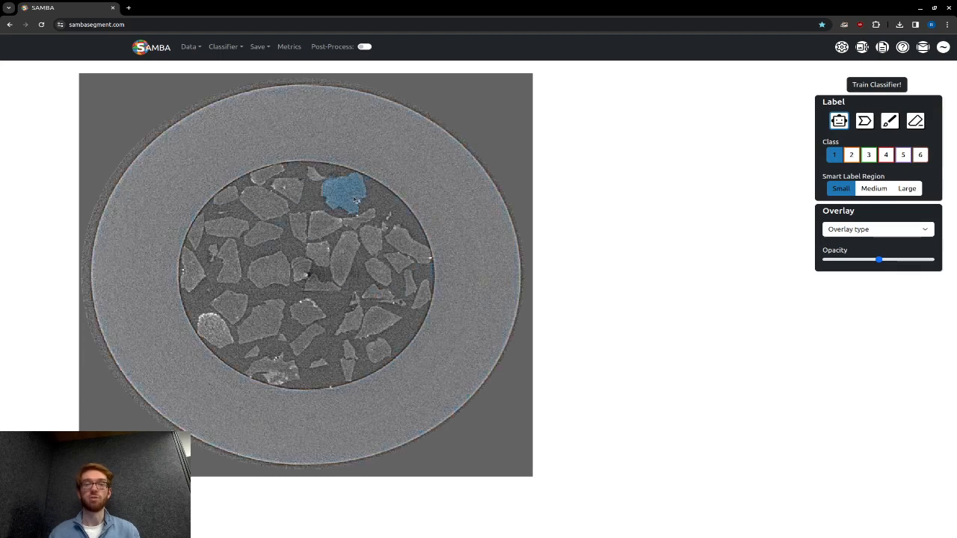
Step: Smart-label the elongated central particle and the particles in the circle's upper-left part as class 1 with a Small region
left_click(348, 260)
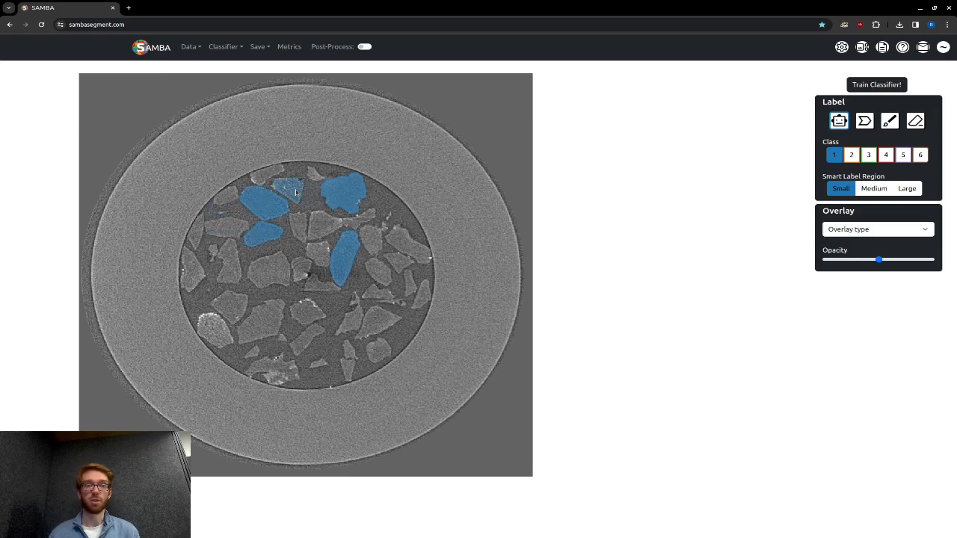
left_click(267, 175)
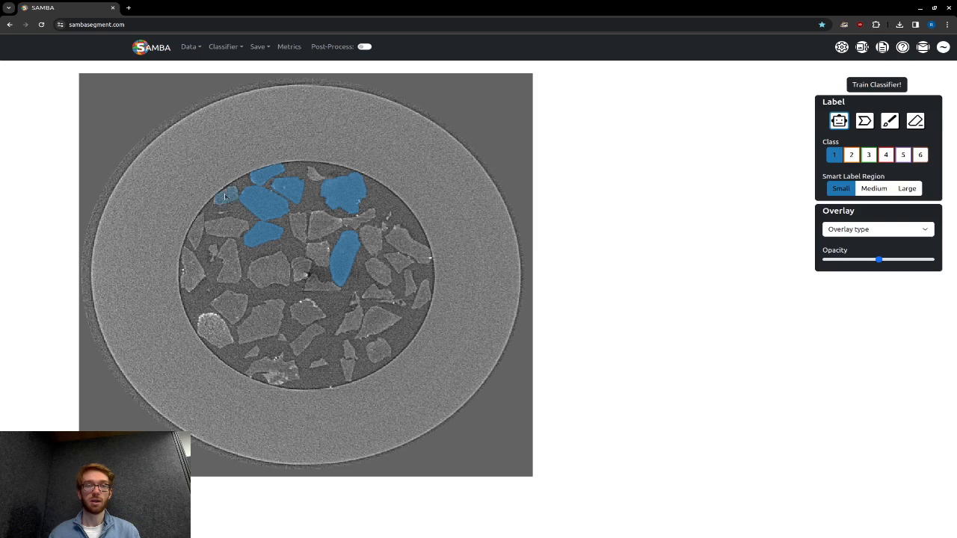
left_click(230, 228)
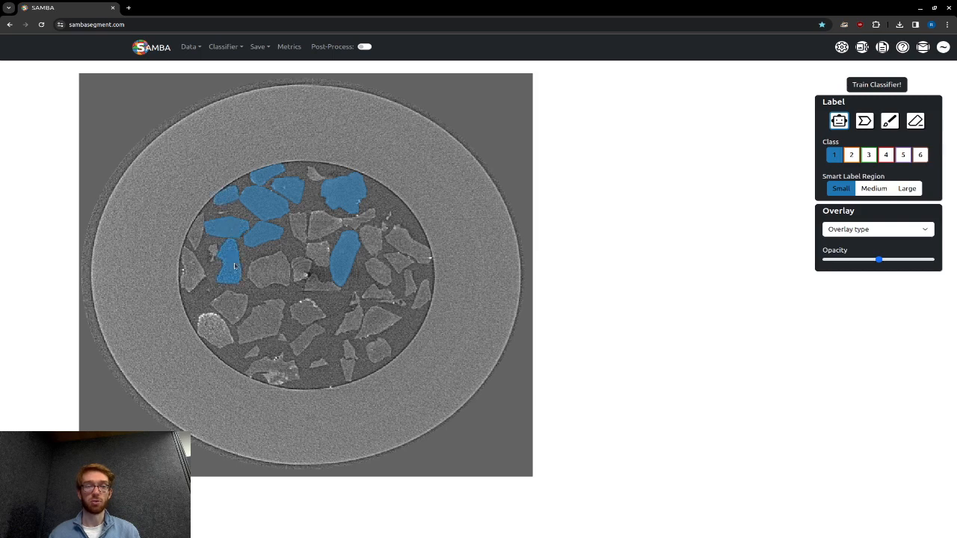
left_click(280, 278)
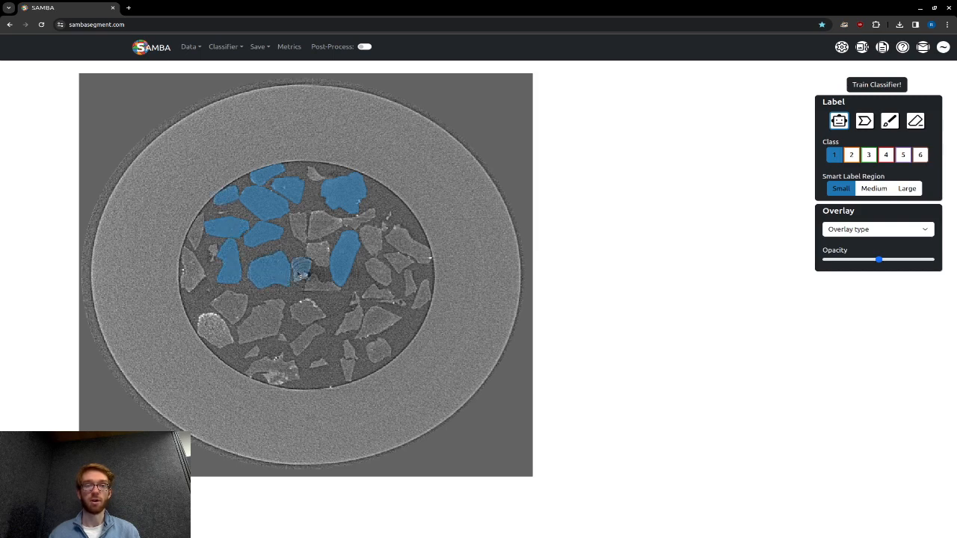
left_click(300, 223)
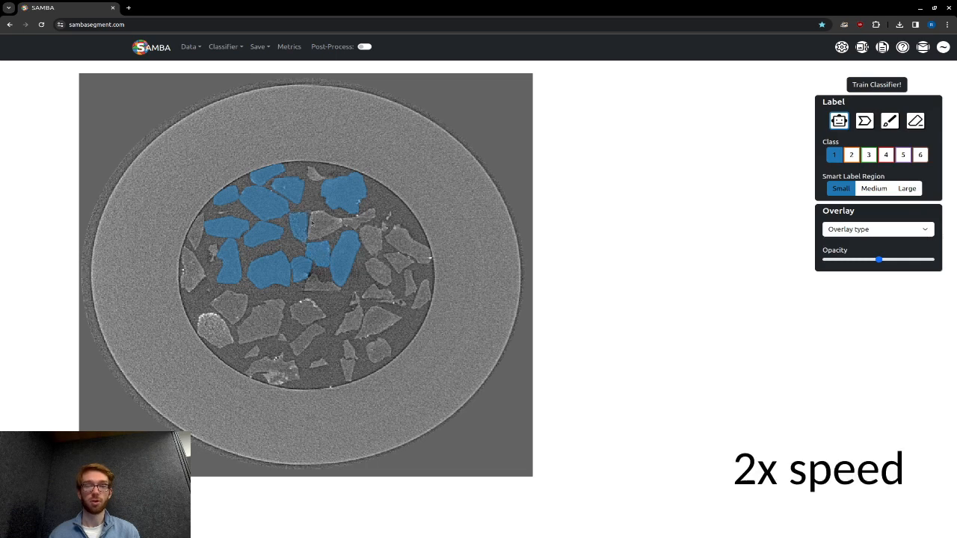
Step: Smart-label the upper-central particle and the particles in the circle's right part as class 1
left_click(326, 225)
left_click(414, 258)
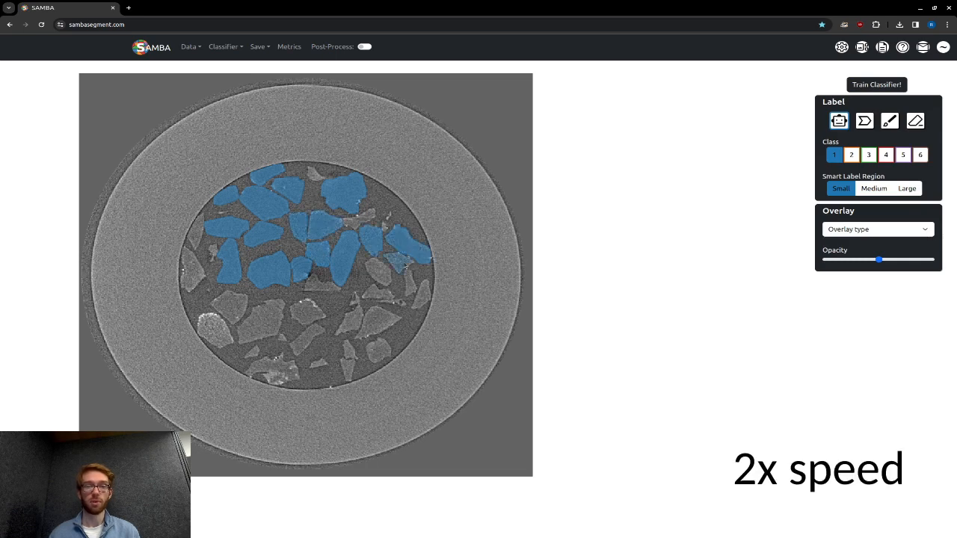
left_click(411, 285)
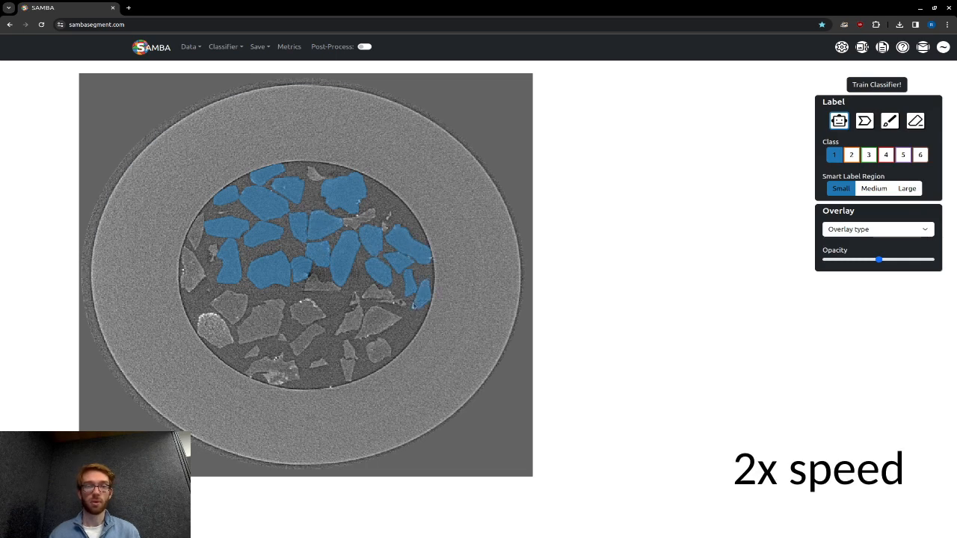
left_click(376, 322)
left_click(373, 298)
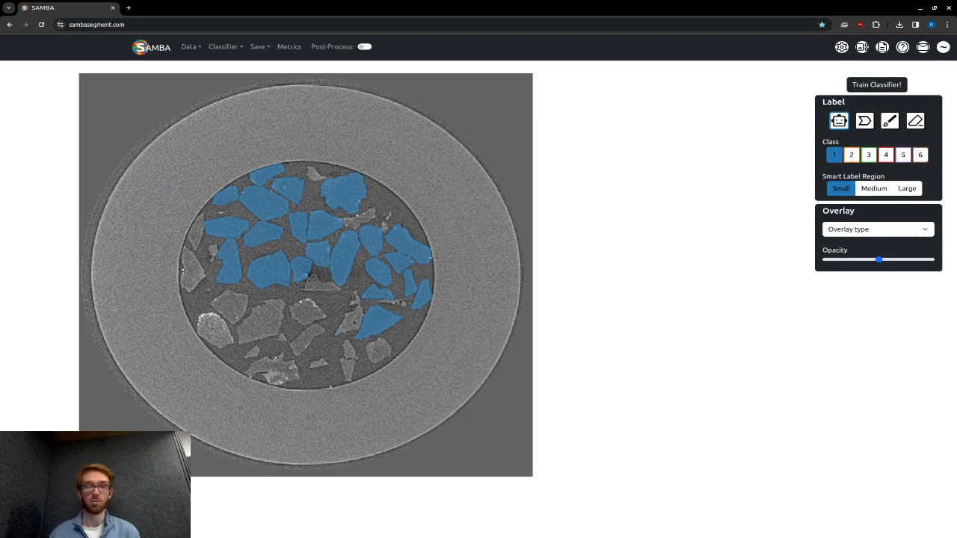
Step: Smart-label the remaining particles in the circle's lower part and along its left edge as class 1
left_click(382, 351)
left_click(312, 365)
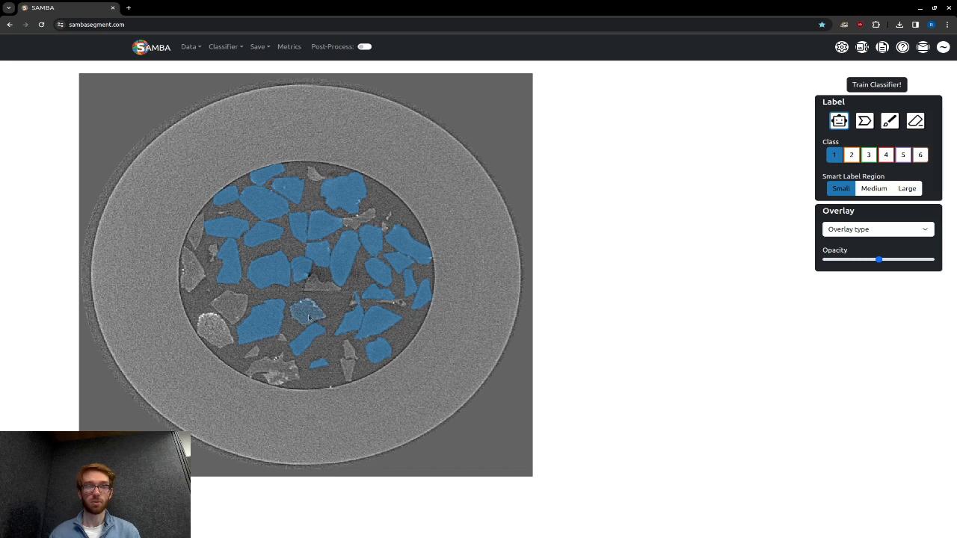
left_click(219, 317)
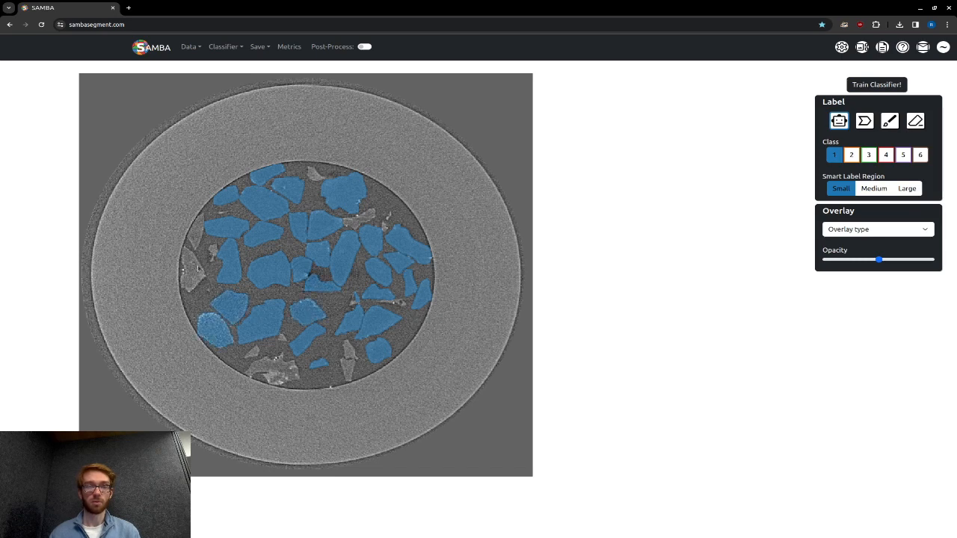
left_click(195, 267)
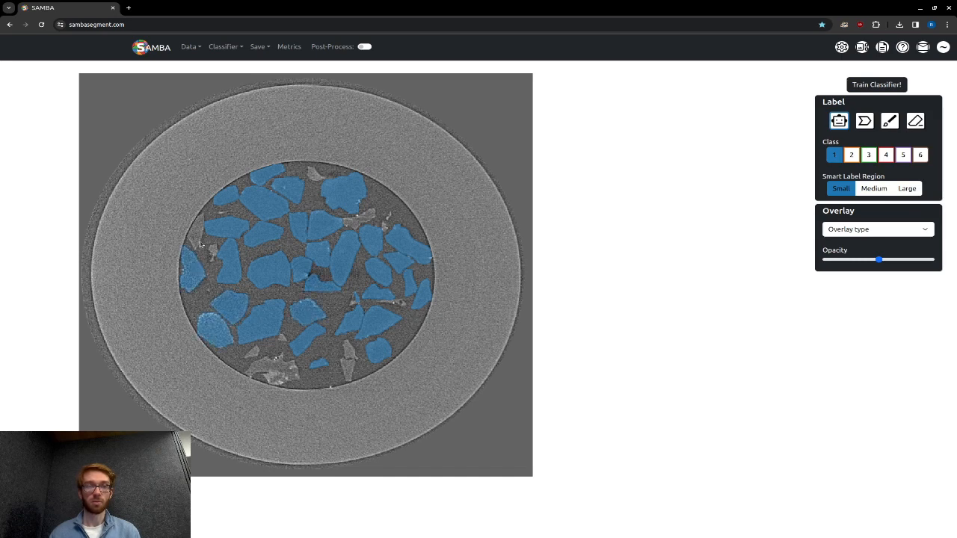
left_click(269, 365)
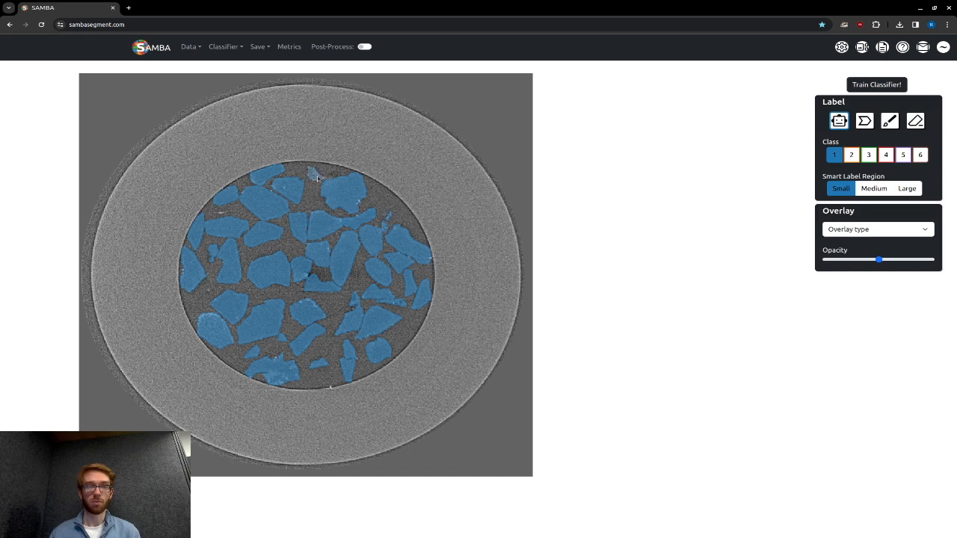
Step: Set the class 2 brush to its maximum width and paint a stroke around the grey outer ring
left_click(851, 155)
left_click(888, 121)
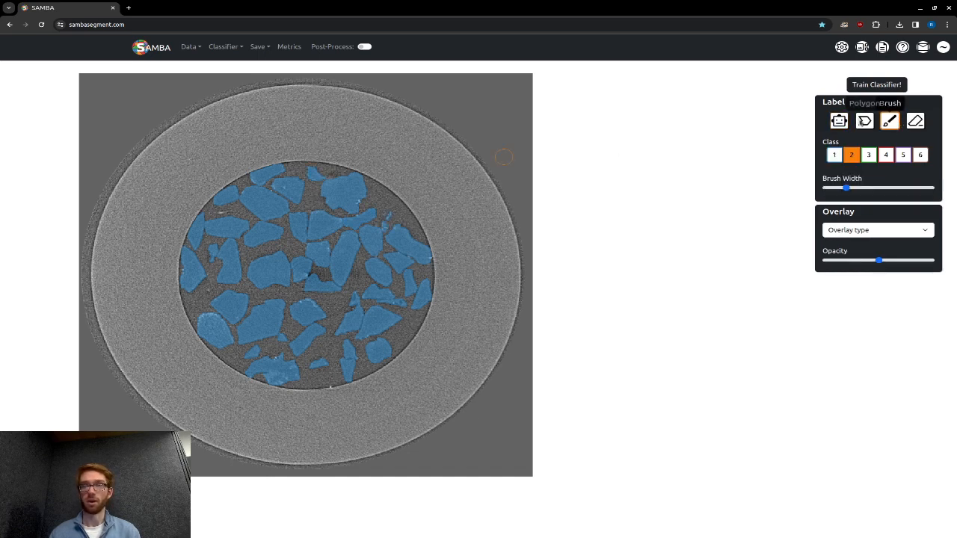
left_click(863, 123)
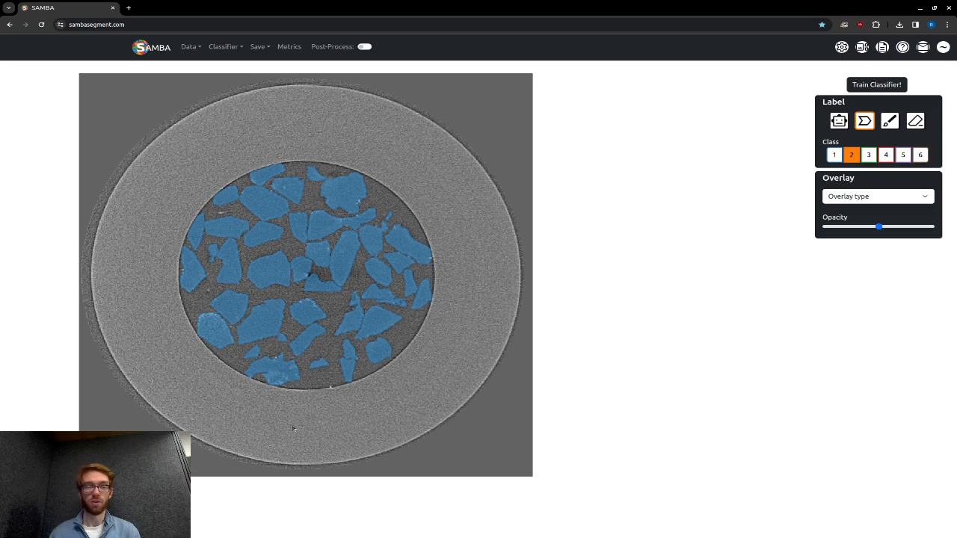
left_click(888, 120)
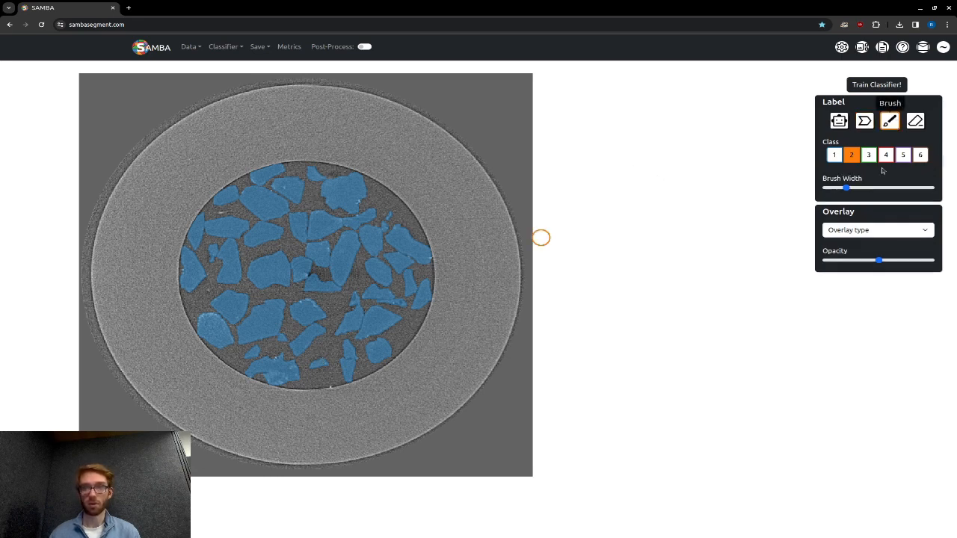
left_click_drag(846, 188, 930, 188)
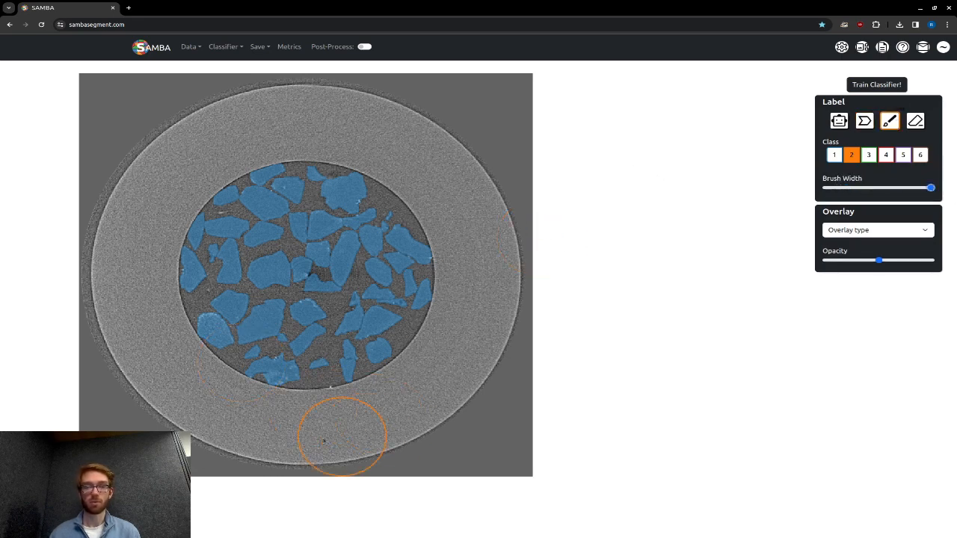
mouse_move(342, 426)
left_mouse_down()
mouse_move(213, 276)
mouse_move(359, 191)
mouse_move(100, 105)
mouse_move(494, 98)
mouse_move(200, 165)
mouse_move(114, 250)
mouse_move(509, 210)
mouse_move(500, 412)
mouse_move(352, 444)
mouse_move(63, 415)
mouse_move(214, 453)
mouse_move(83, 284)
mouse_move(275, 278)
mouse_move(426, 367)
mouse_move(411, 382)
mouse_move(75, 314)
left_mouse_up()
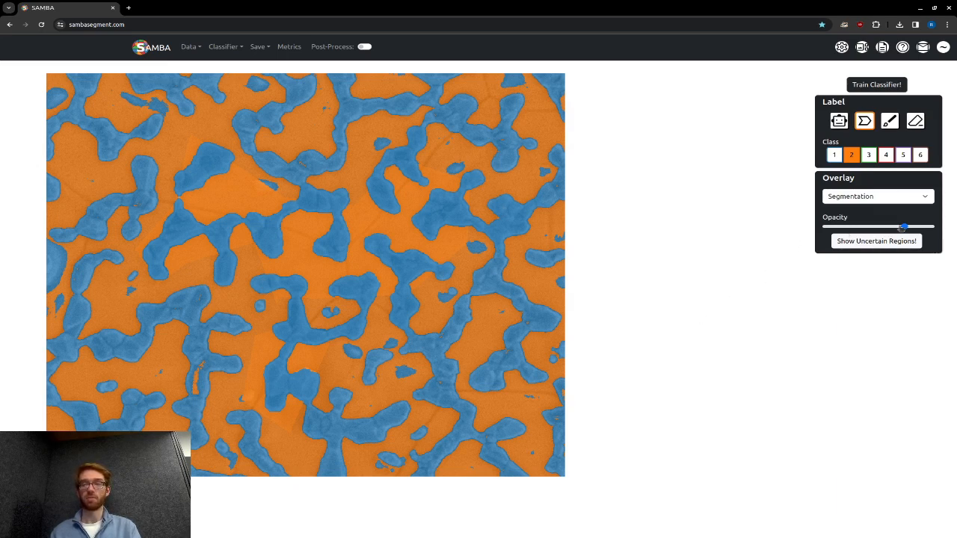
Step: Reduce the Segmentation overlay's opacity strongly and raise the Labels overlay's opacity slightly, ending on the Segmentation overlay
left_click_drag(905, 227, 838, 230)
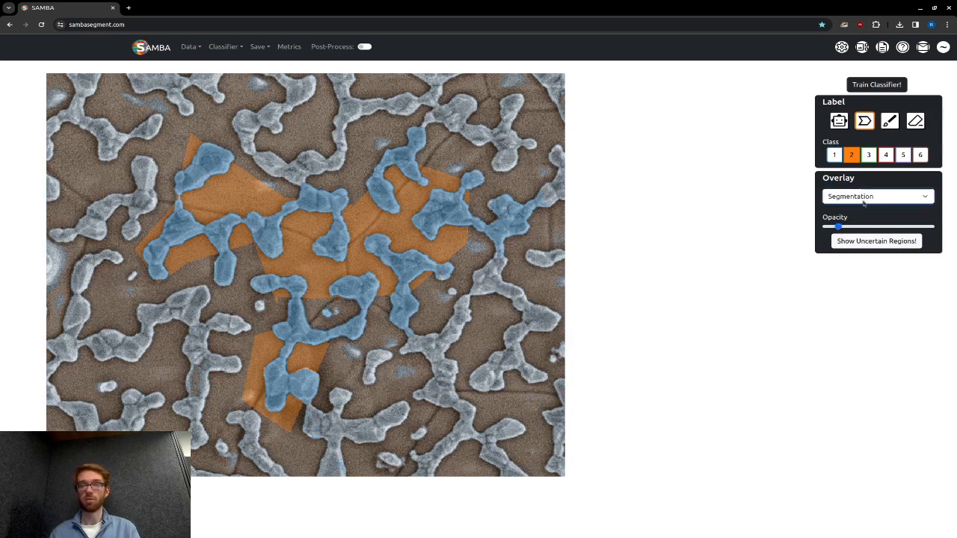
left_click(863, 198)
left_click(856, 224)
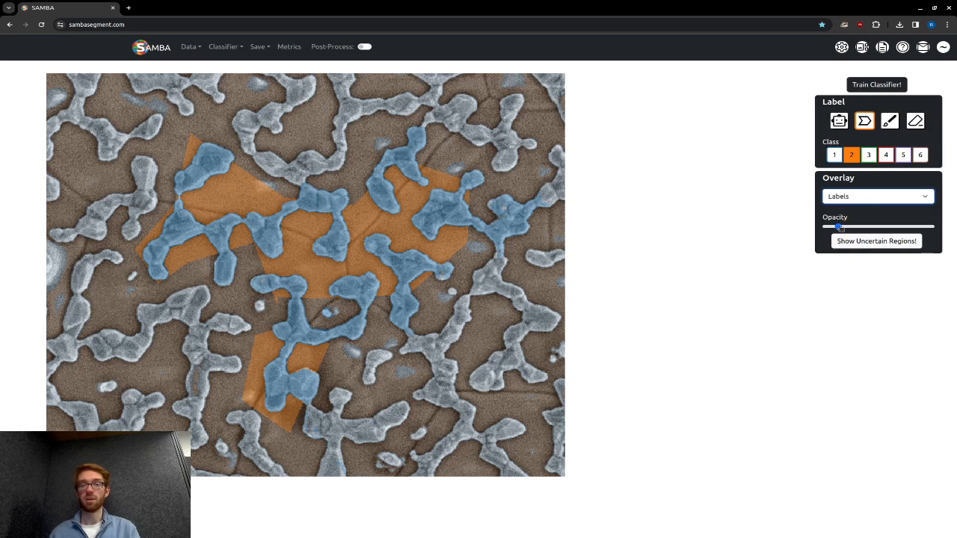
mouse_move(842, 229)
left_mouse_down()
mouse_move(920, 224)
mouse_move(848, 226)
left_mouse_up()
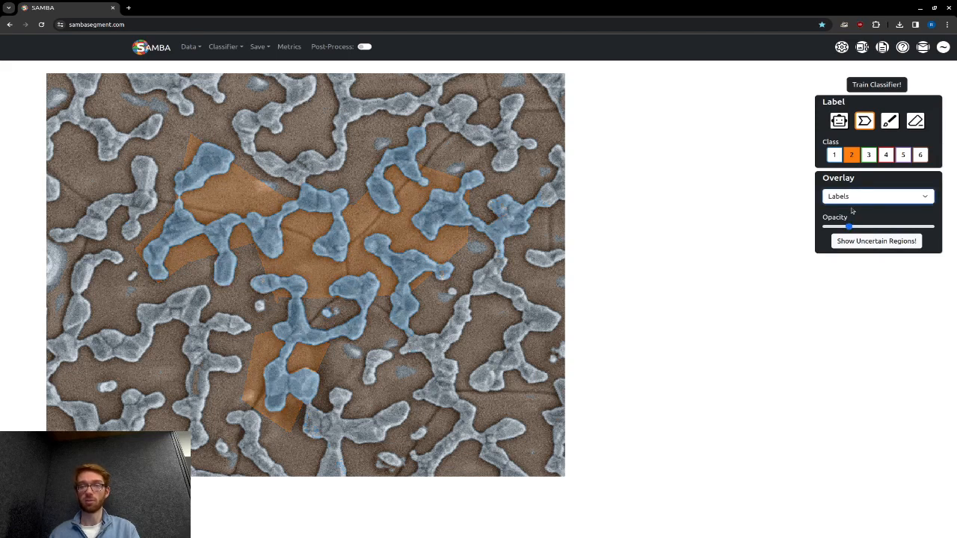
key("Down")
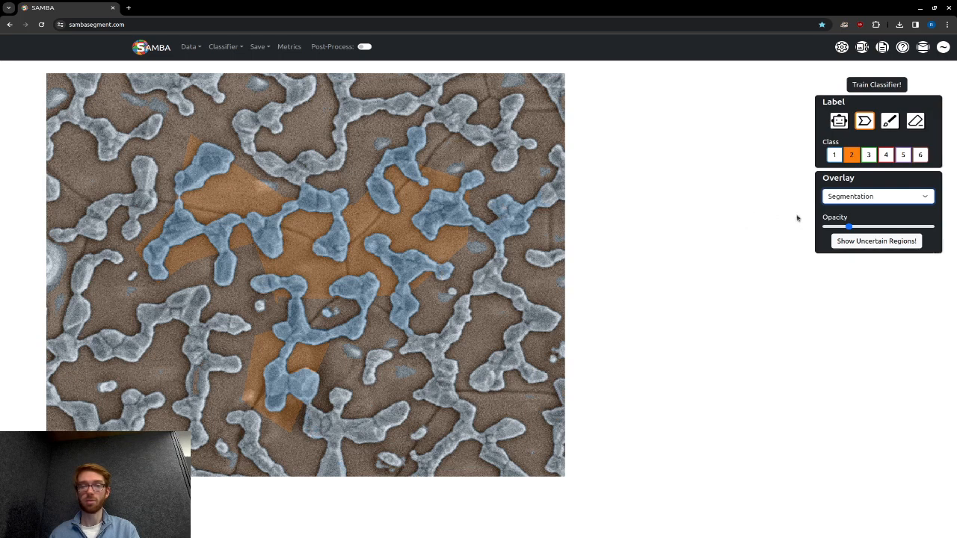
Step: Show the uncertain regions, and examine the segmentation up close across the lower-central part of the image
left_click(842, 240)
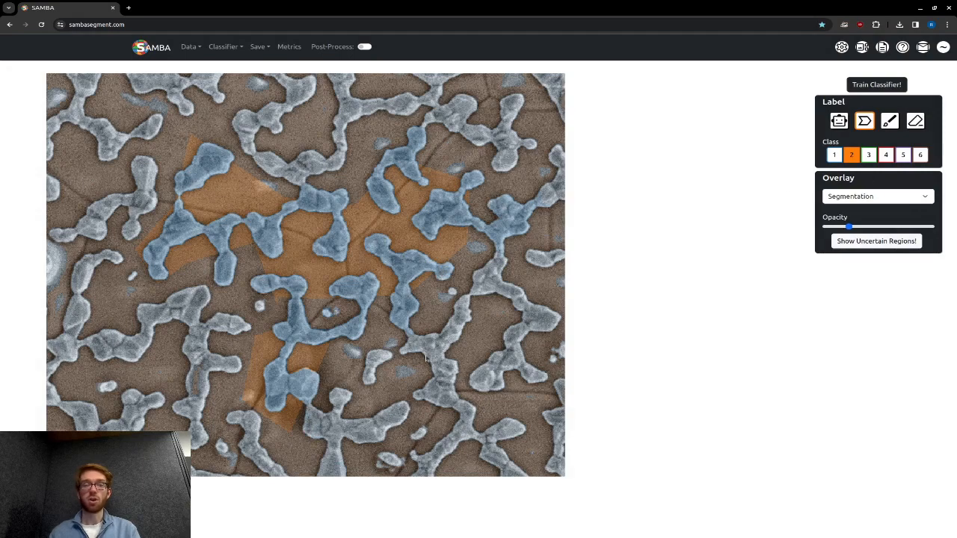
scroll(426, 358, "up", 5)
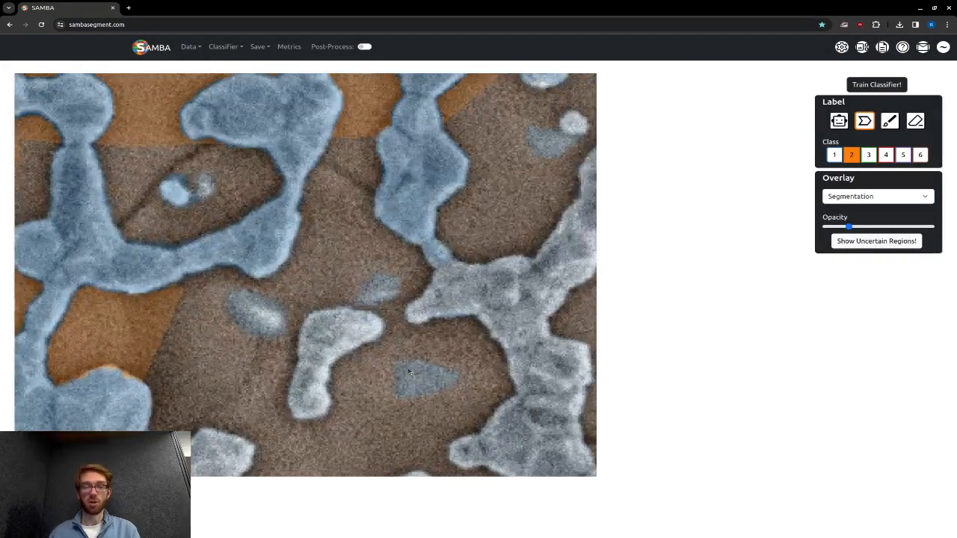
key("d")
key("d")
key("d")
key("d")
key("d")
key("d")
key("d")
key("d")
key("d")
key("d")
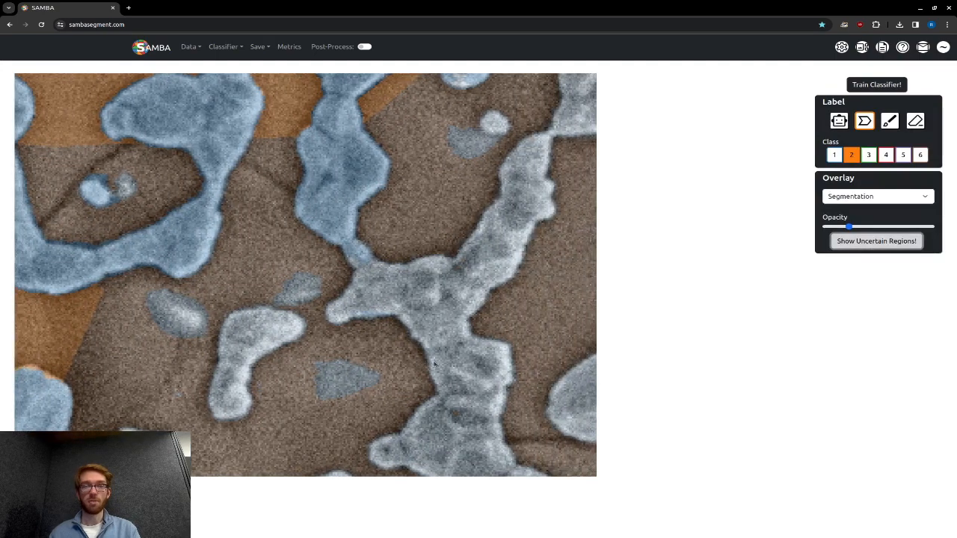
key("s")
key("s")
key("s")
key("s")
key("s")
key("s")
key("s")
key("s")
key("s")
key("a")
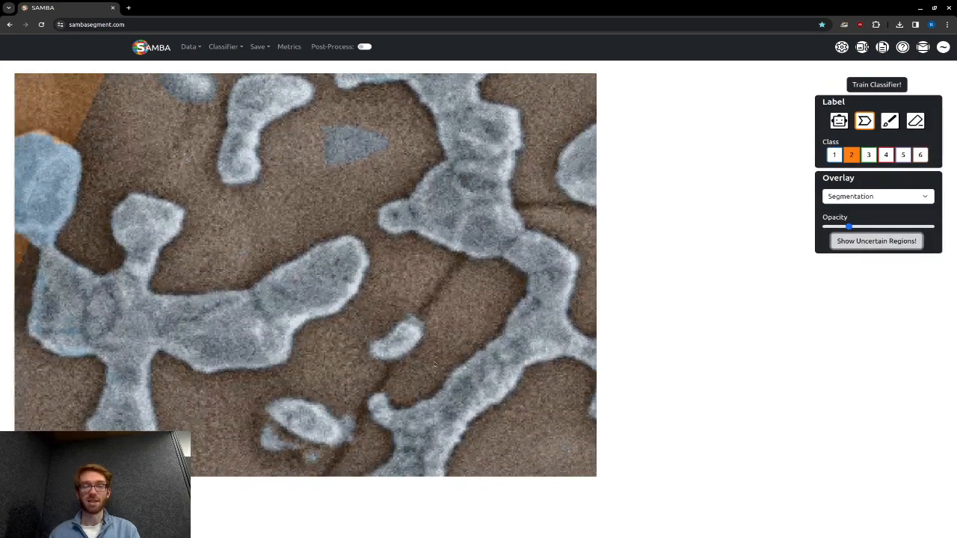
key("a")
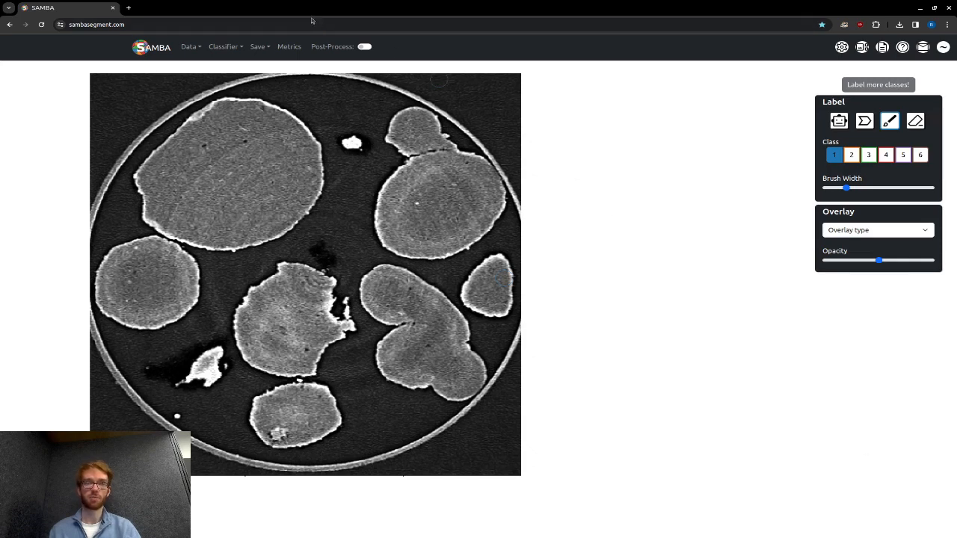
Step: Open the random forest feature selection, briefly toggle Membrane Projections and Minimum, and read the Gaussian Blur and Sobel Filter descriptions
left_click(239, 49)
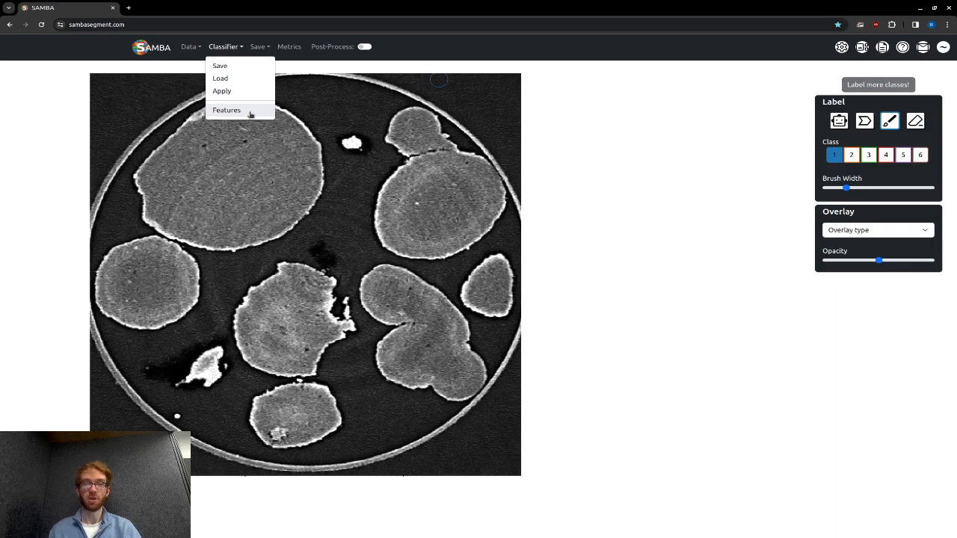
left_click(250, 113)
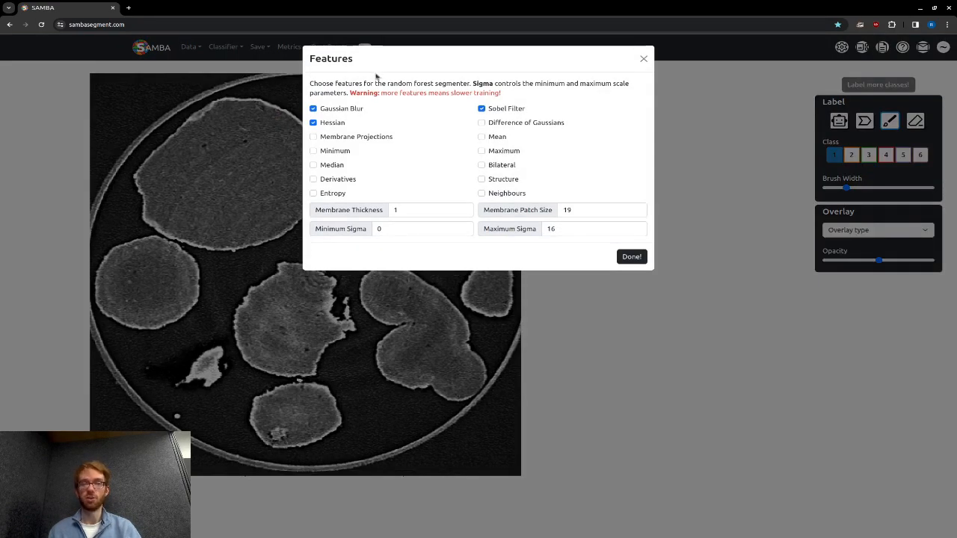
left_click(314, 138)
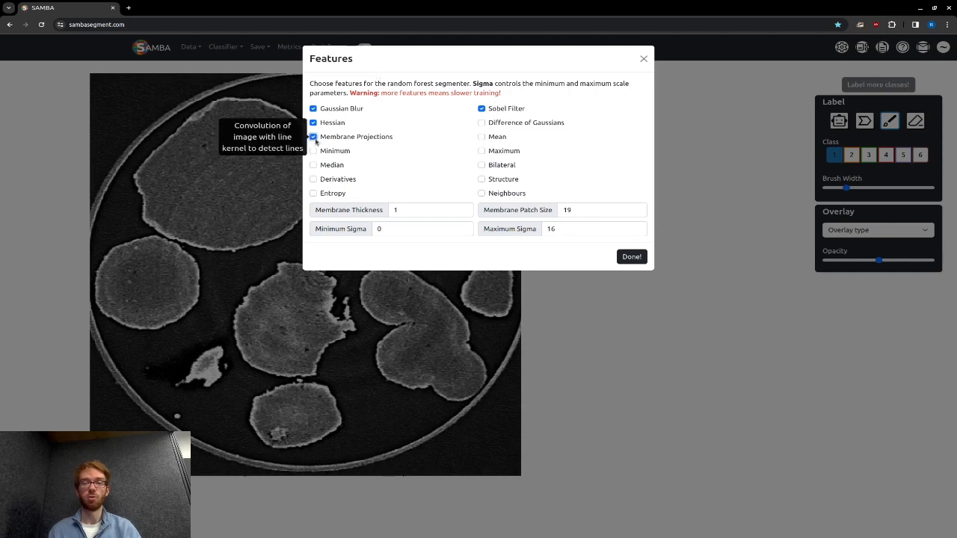
left_click(314, 137)
left_click(313, 151)
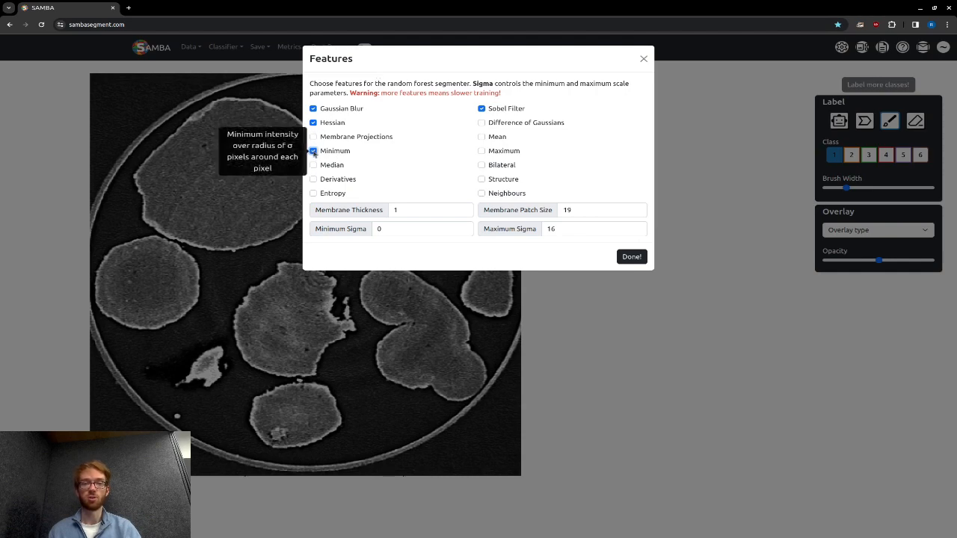
left_click(313, 151)
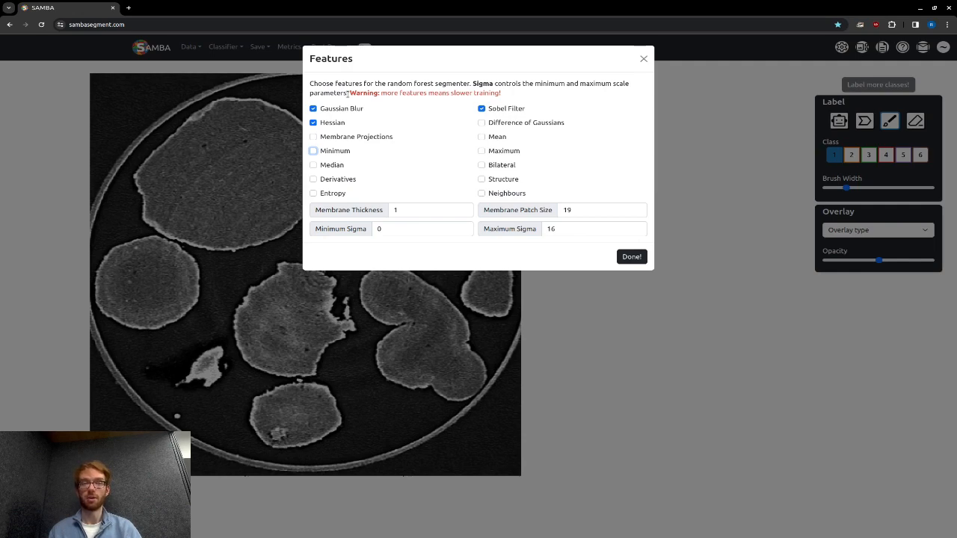
mouse_move(346, 109)
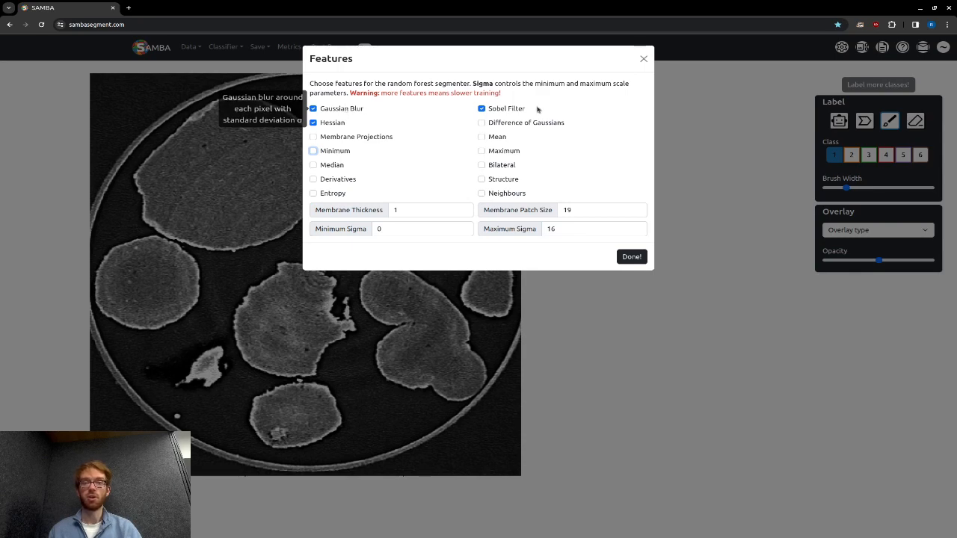
mouse_move(522, 112)
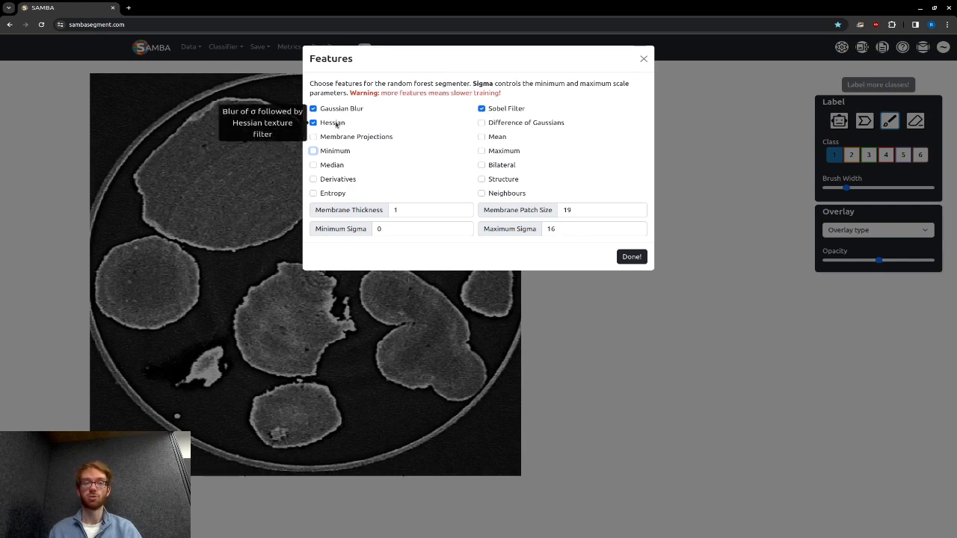
Step: Try adding the Difference of Gaussians, Mean, Maximum, Bilateral, Structure and Neighbours features to the classifier
left_click(481, 123)
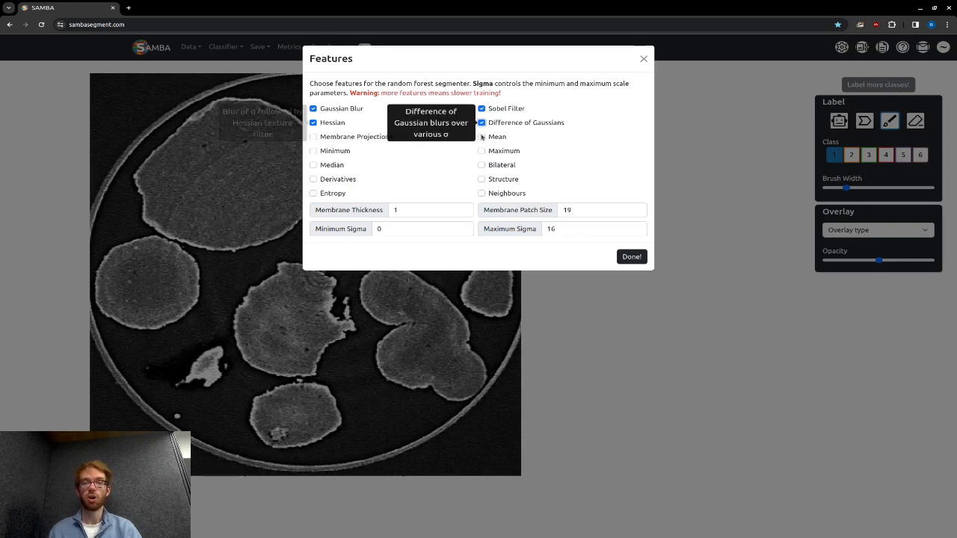
left_click(481, 137)
left_click(482, 151)
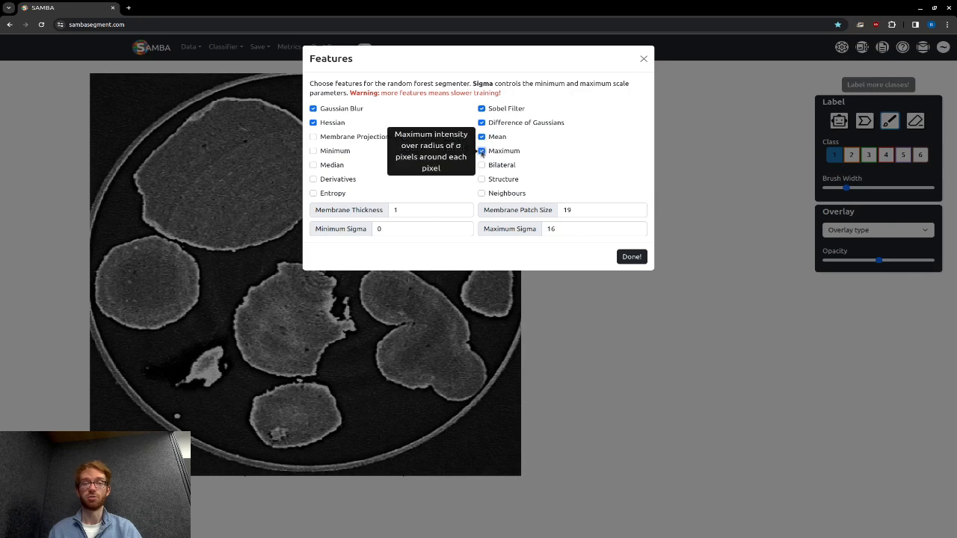
left_click(480, 166)
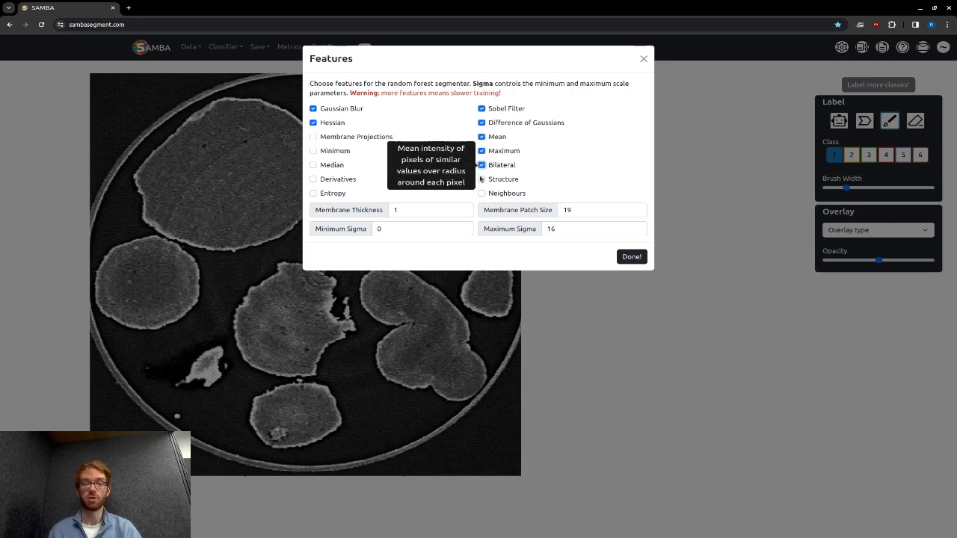
left_click(481, 180)
left_click(482, 193)
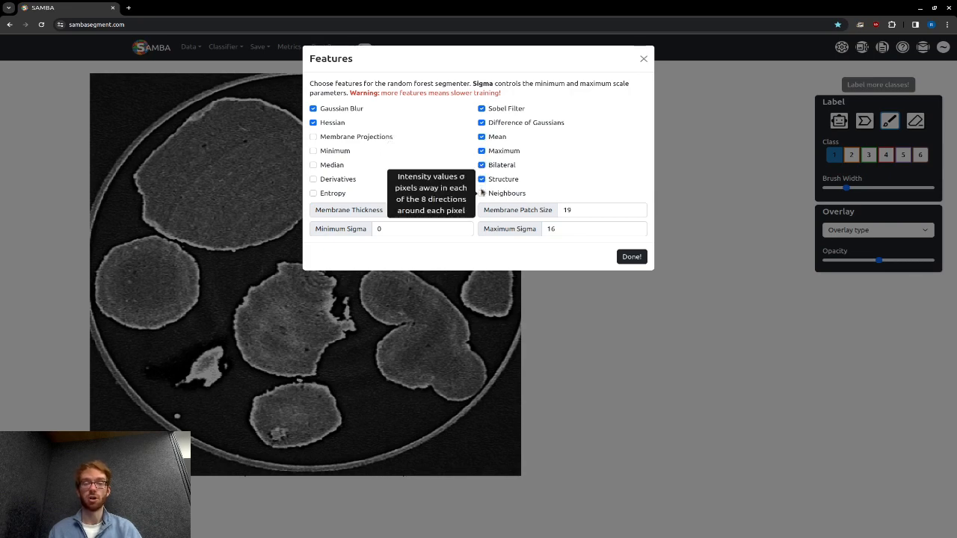
Step: Deselect the Neighbours, Structure, Bilateral, Maximum, Mean and Difference of Gaussians features again
left_click(481, 193)
left_click(481, 180)
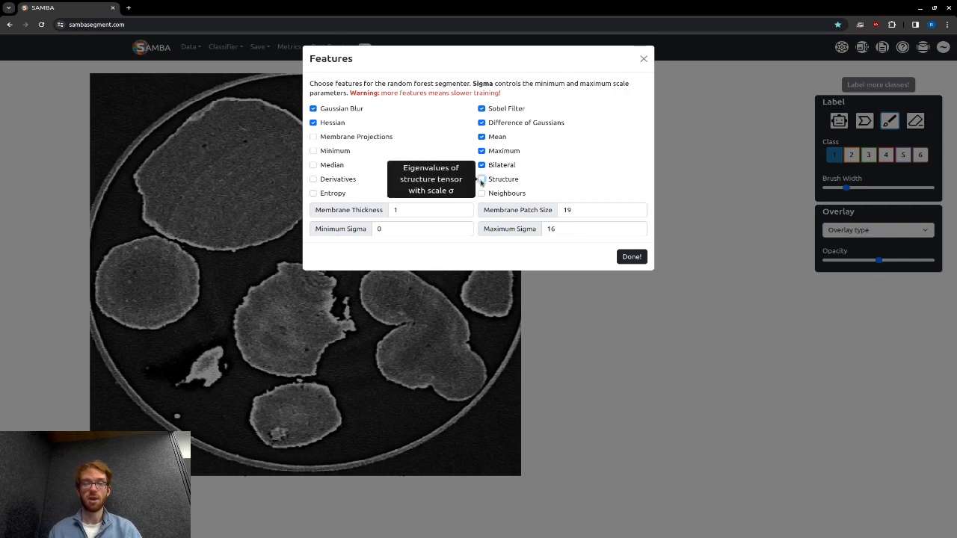
left_click(481, 165)
left_click(481, 151)
left_click(482, 137)
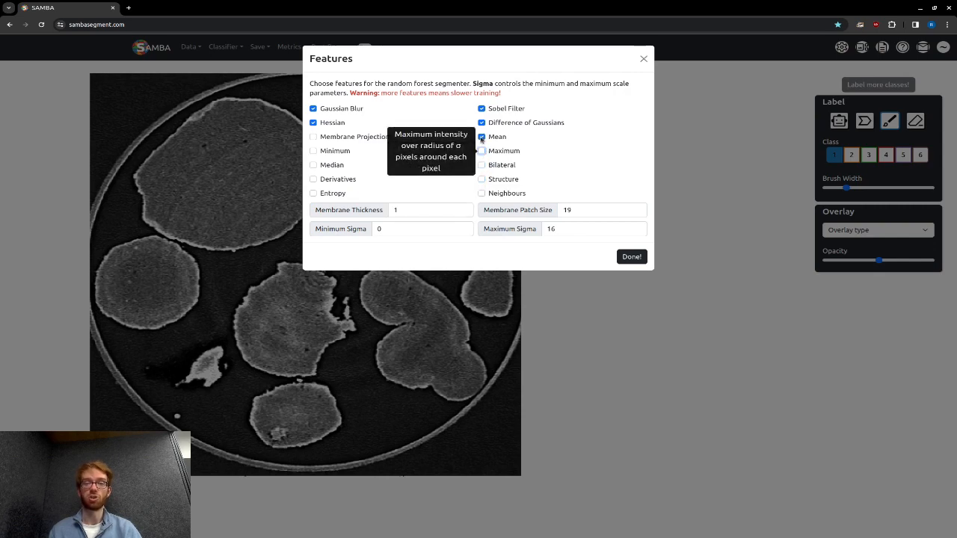
left_click(481, 123)
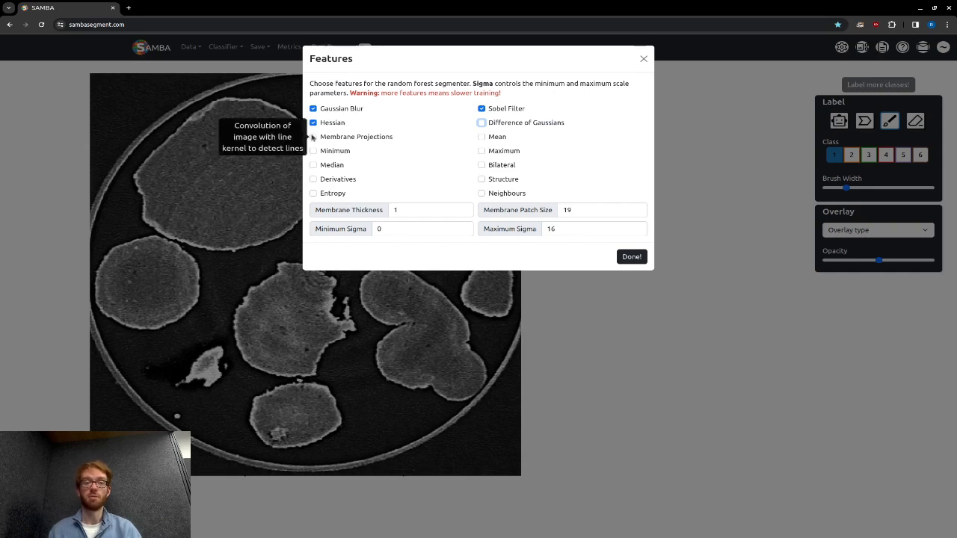
Step: Add the Membrane Projections feature, set the maximum sigma to 32, and confirm the feature selection
left_click(313, 137)
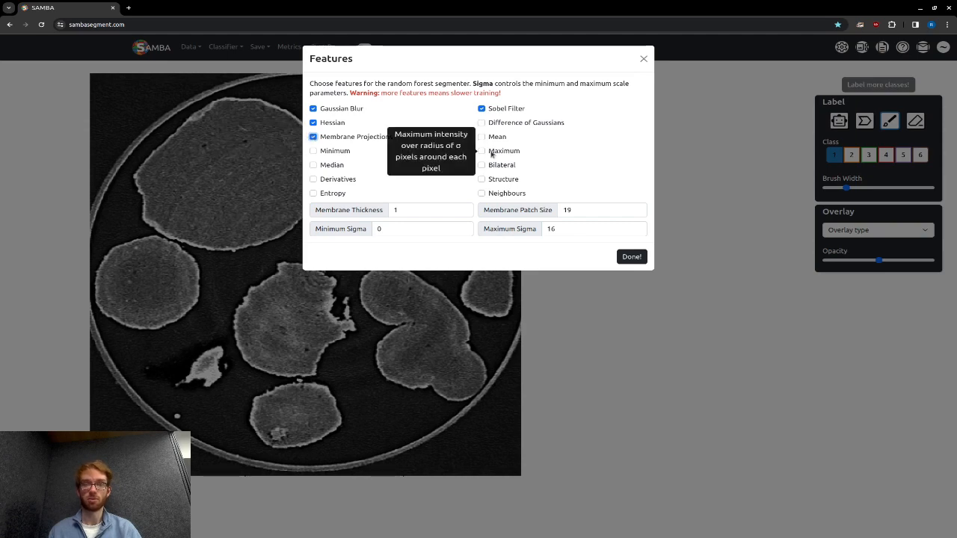
left_click(577, 229)
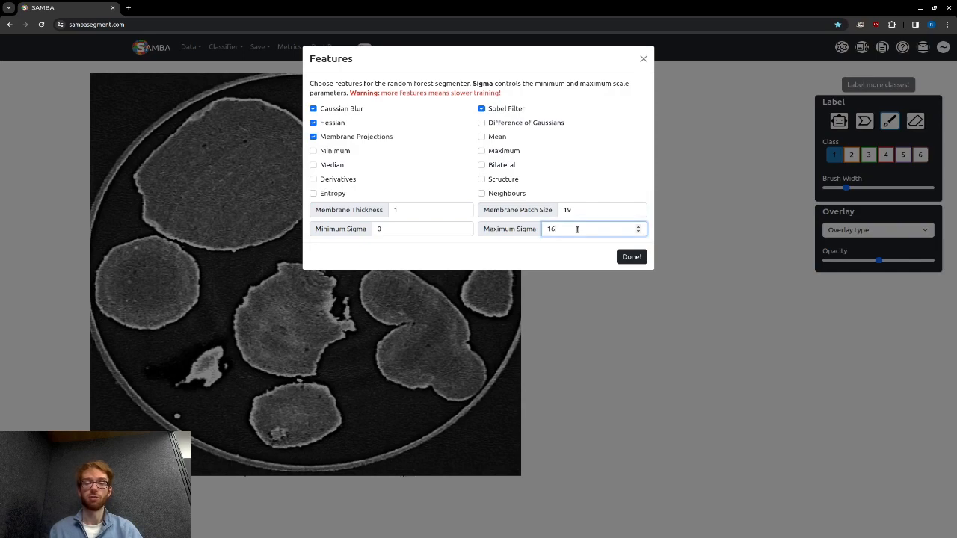
type("32")
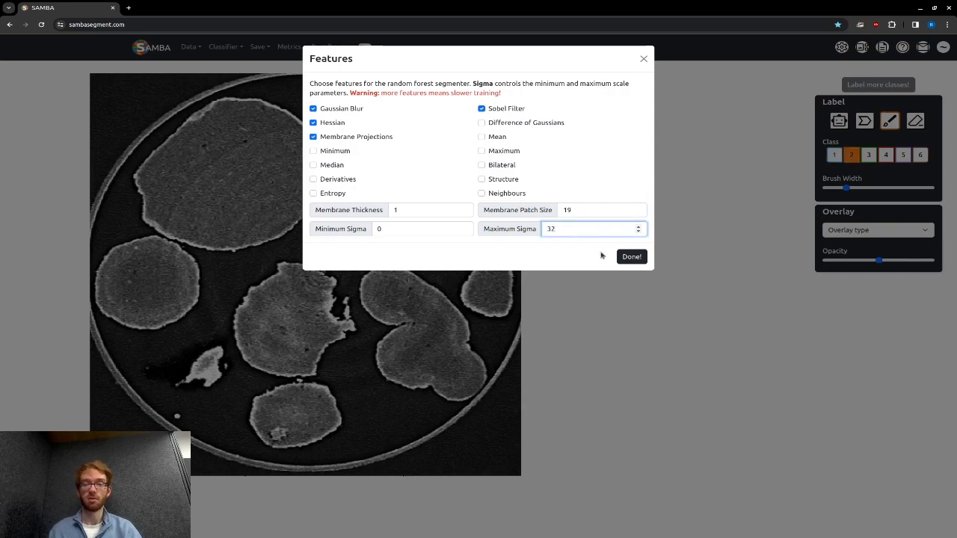
left_click(631, 257)
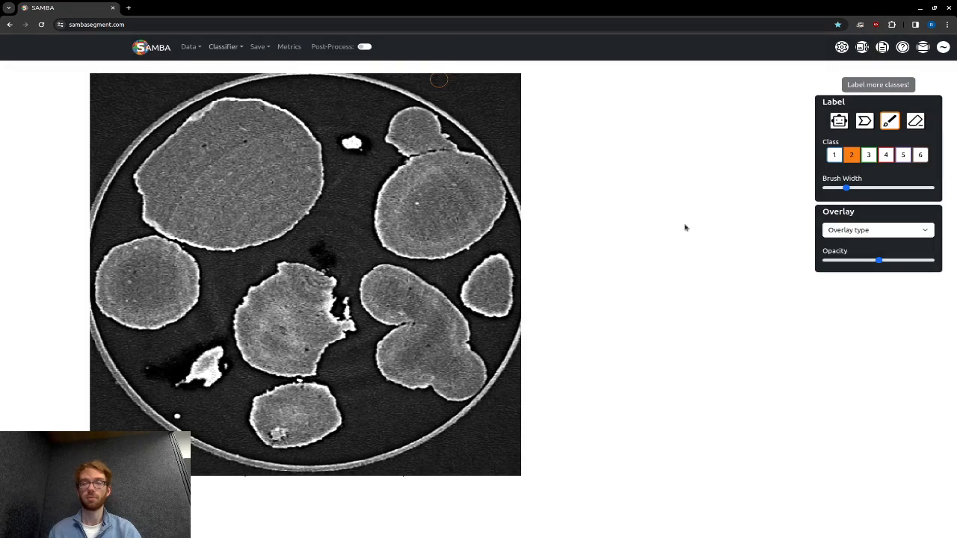
Step: Enable training on all data in the general settings
left_click(842, 50)
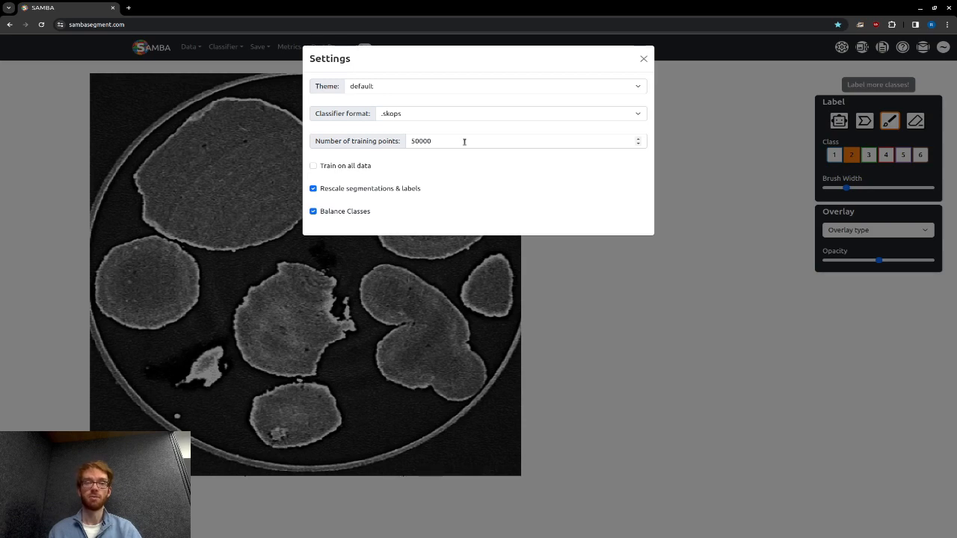
left_click(314, 166)
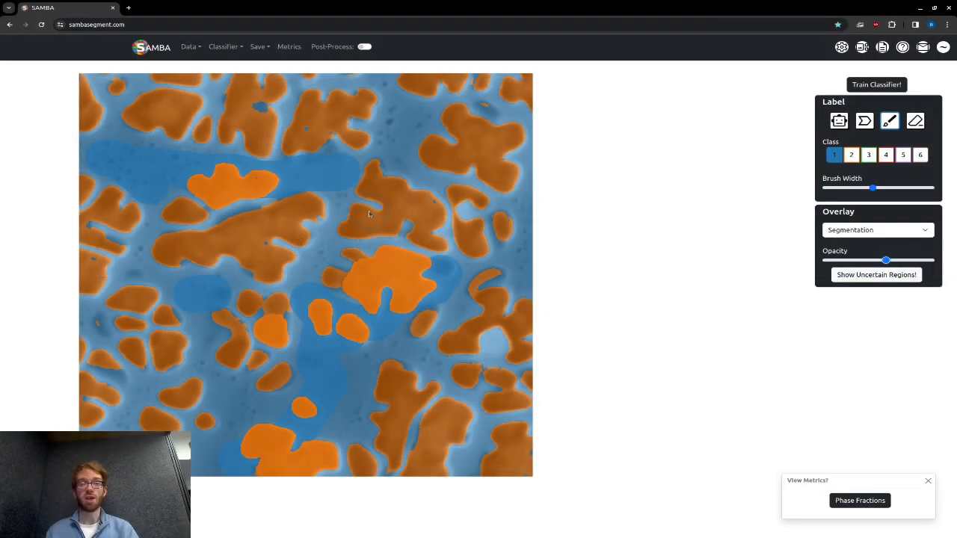
Step: Save the segmentation and share it in both the future open dataset and the gallery page, with a segmentation quality of 8
left_click(258, 47)
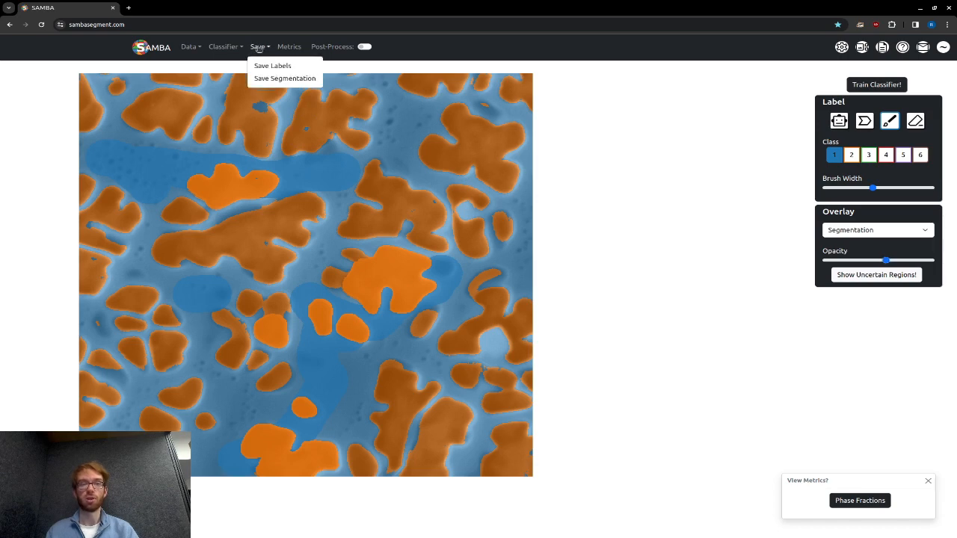
left_click(286, 77)
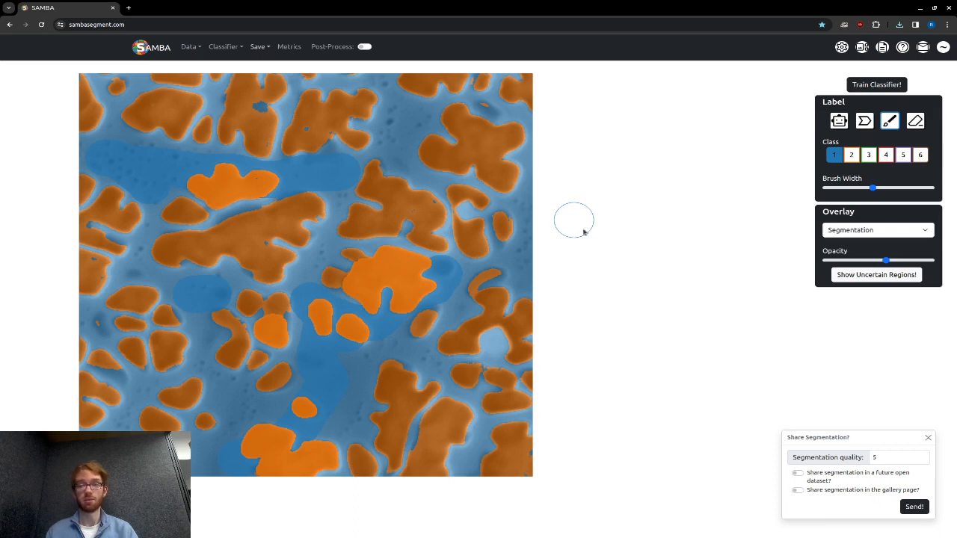
left_click(797, 474)
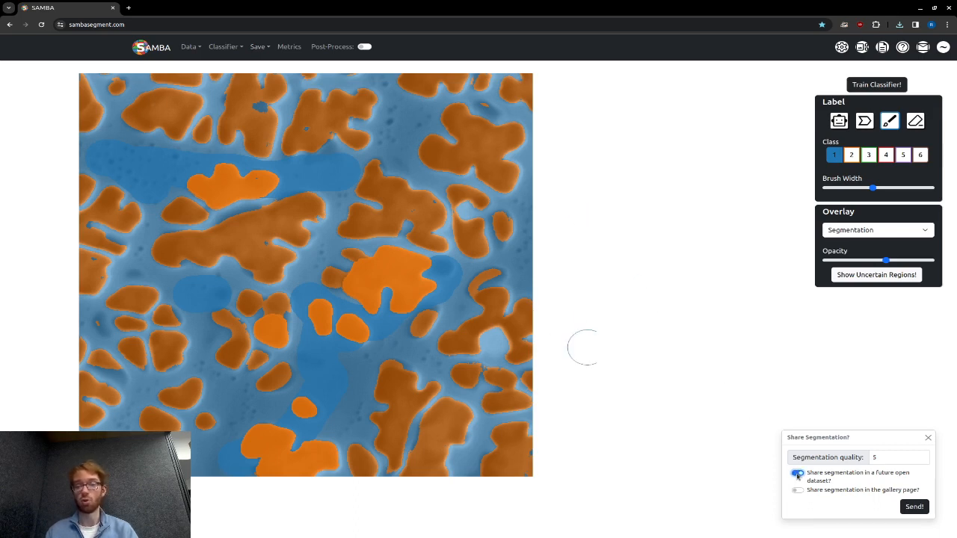
left_click(797, 491)
left_click(879, 458)
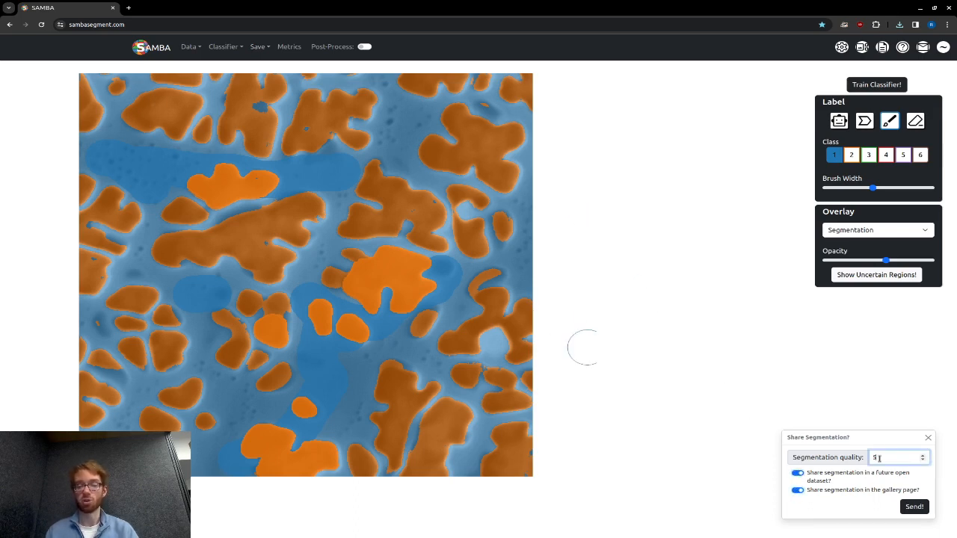
type("8")
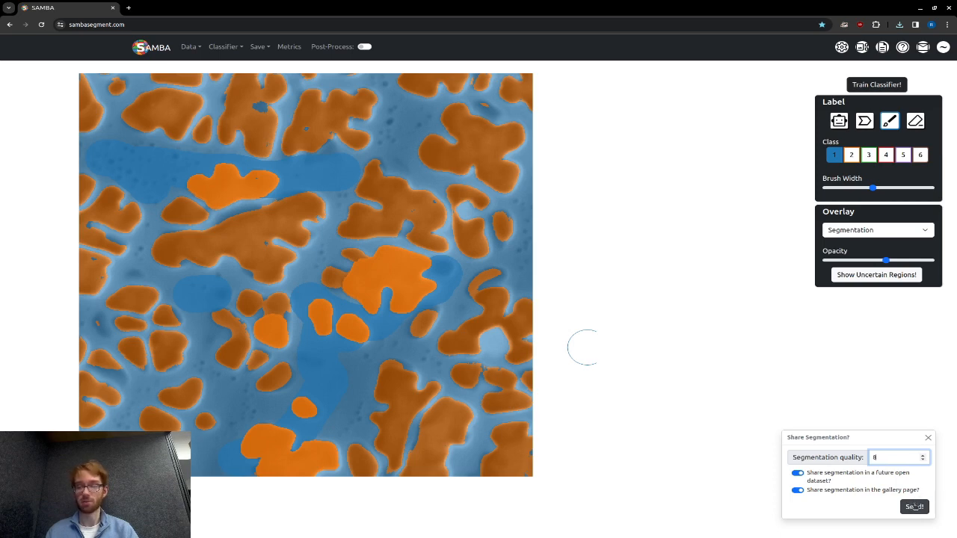
left_click(914, 507)
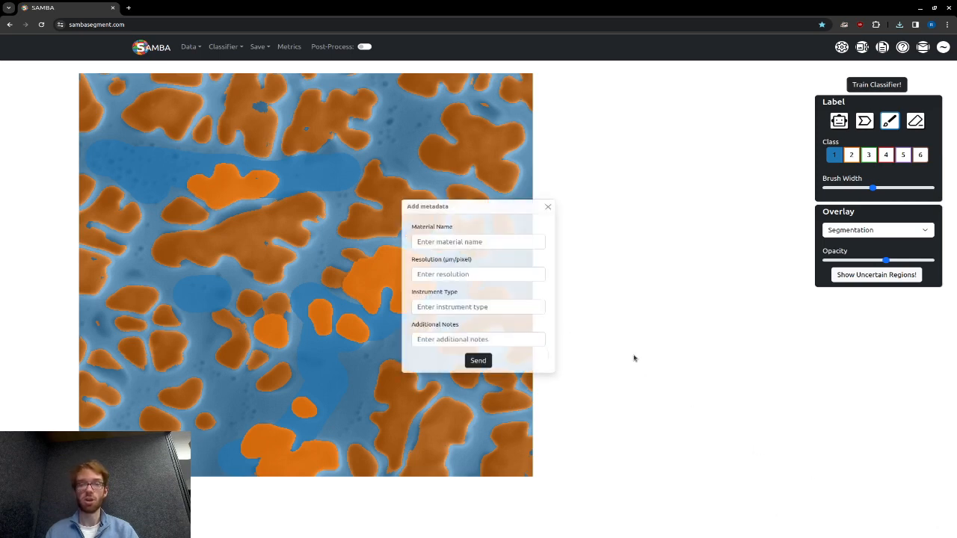
Step: Submit the shared segmentation's metadata with material name Ni Superalloy and instrument type SEM
left_click(501, 245)
type("Ni S")
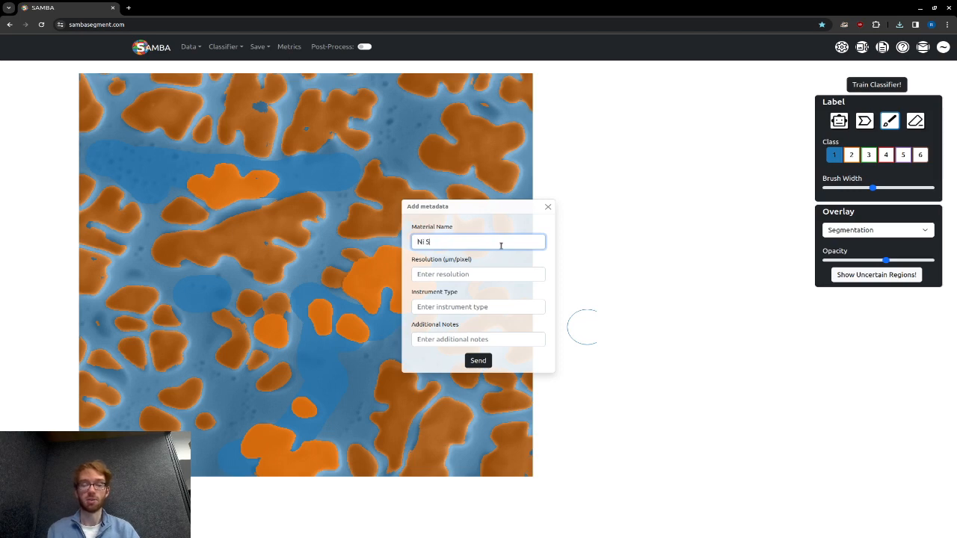
type("uperalloy")
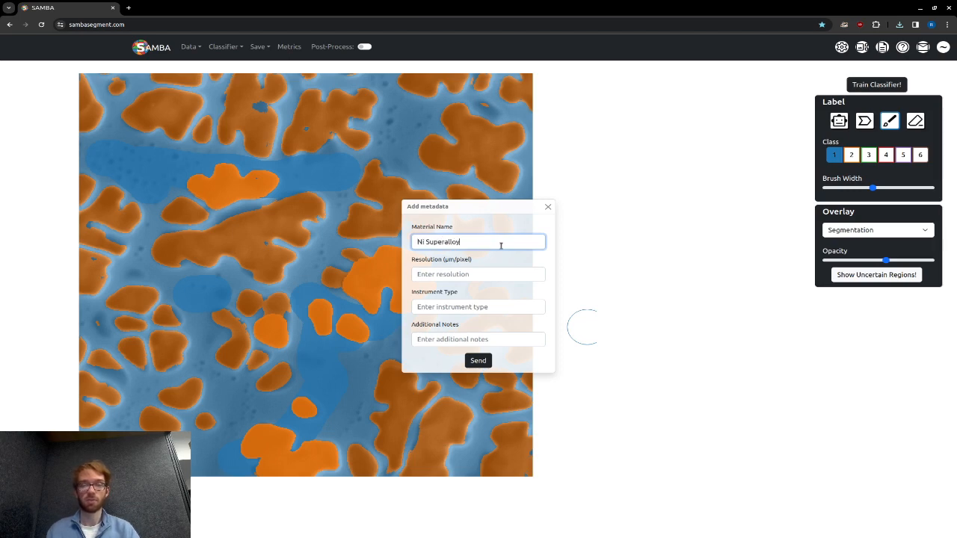
left_click(470, 270)
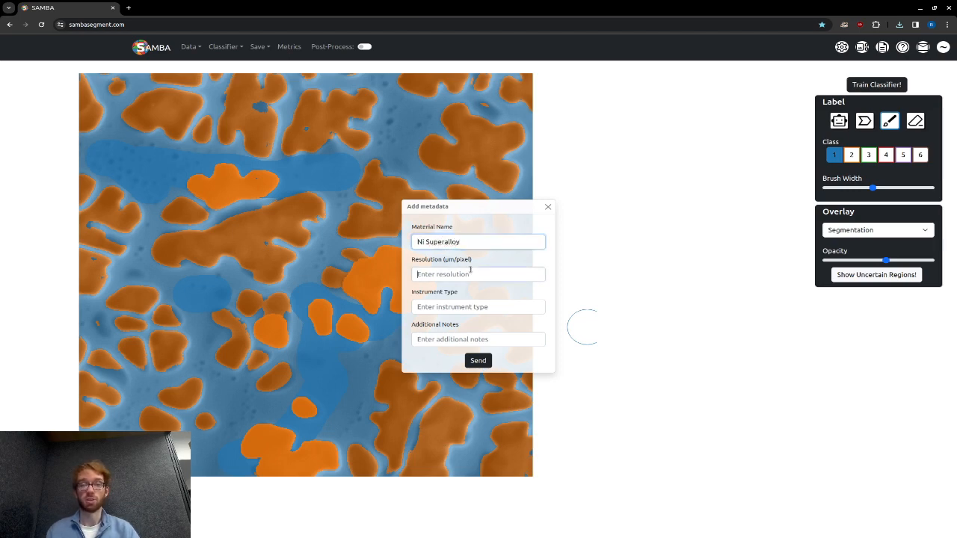
left_click(456, 307)
type("SEM")
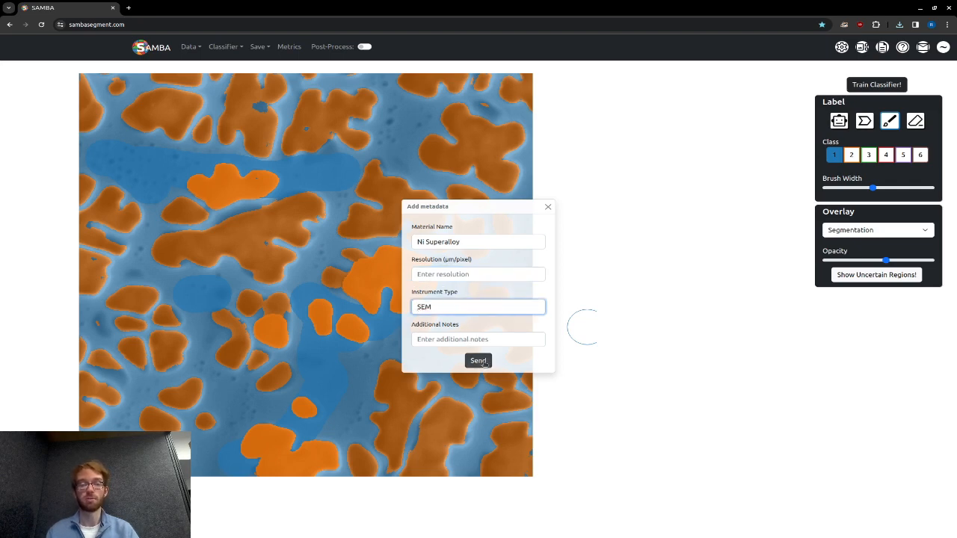
left_click(484, 364)
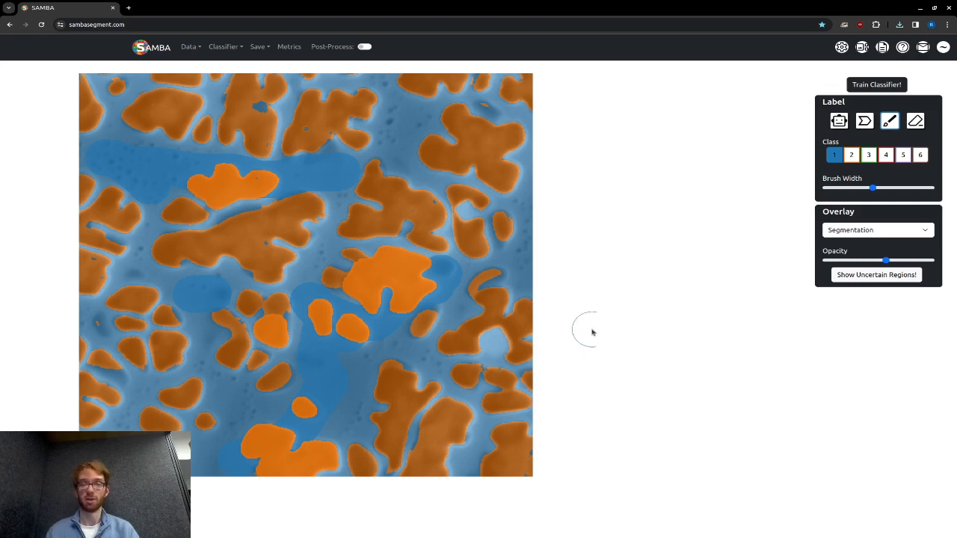
Step: Save the labels of the current image
left_click(224, 47)
left_click(189, 47)
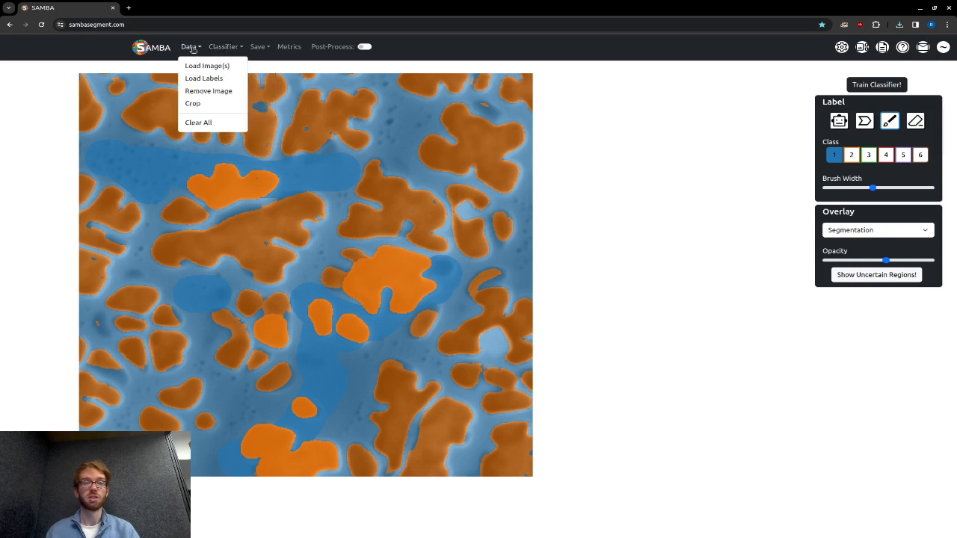
left_click(257, 47)
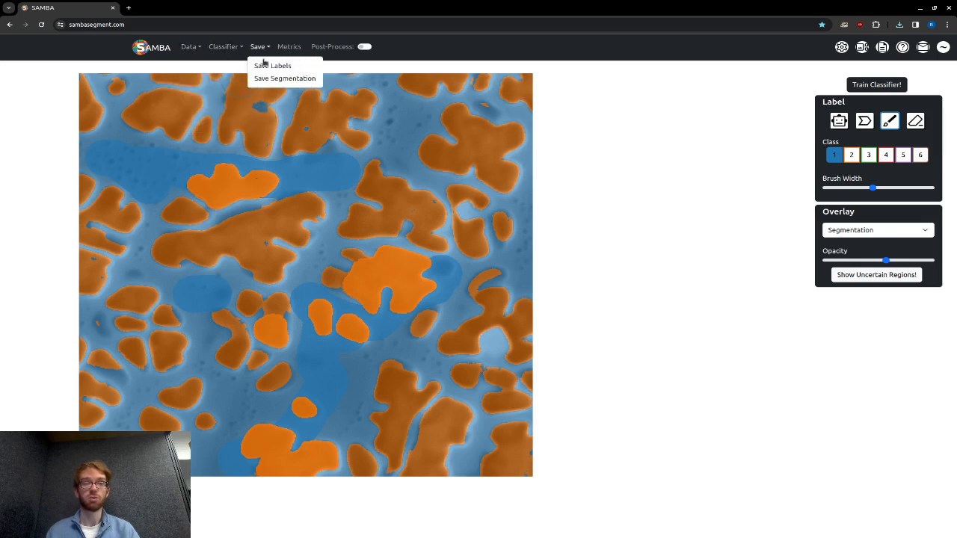
left_click(266, 67)
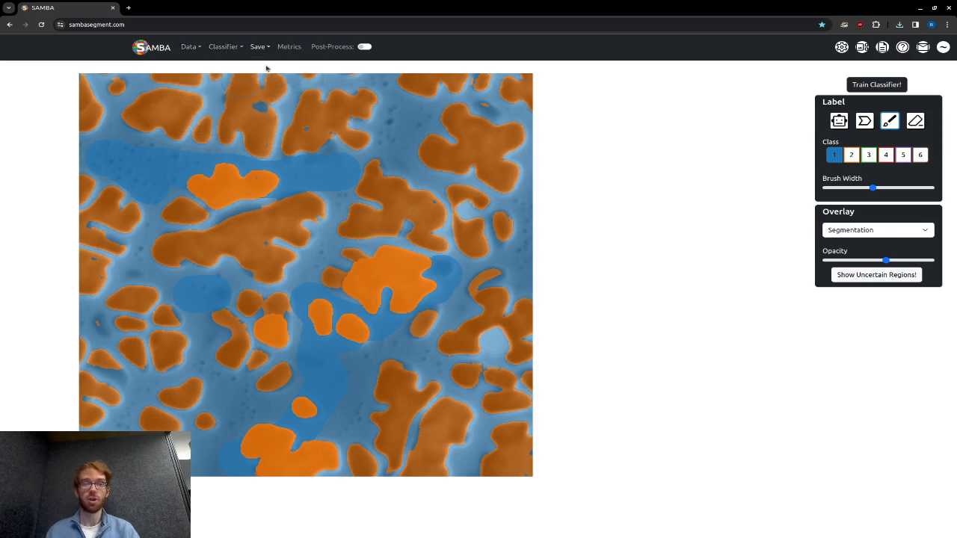
Step: Save the trained classifier to a file
left_click(233, 49)
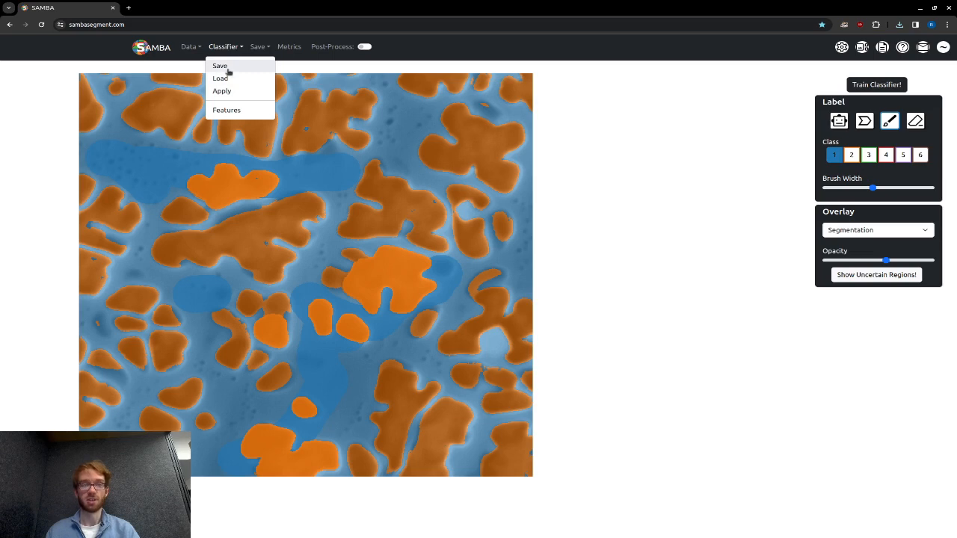
left_click(228, 69)
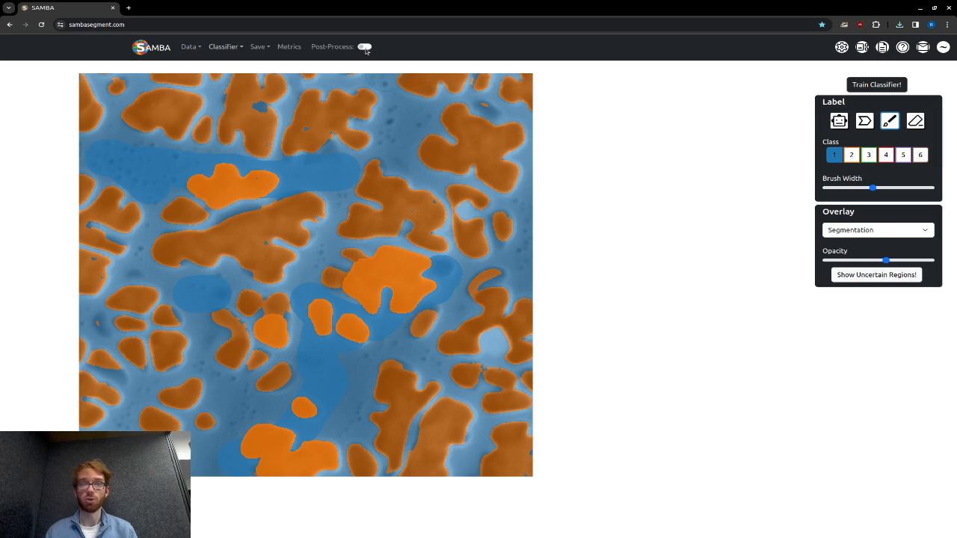
Step: Enable post-processing and, with a narrower brush, repaint the holes in two upper grains as class 2 and the speck by the upper-right grain as class 1
left_click(365, 48)
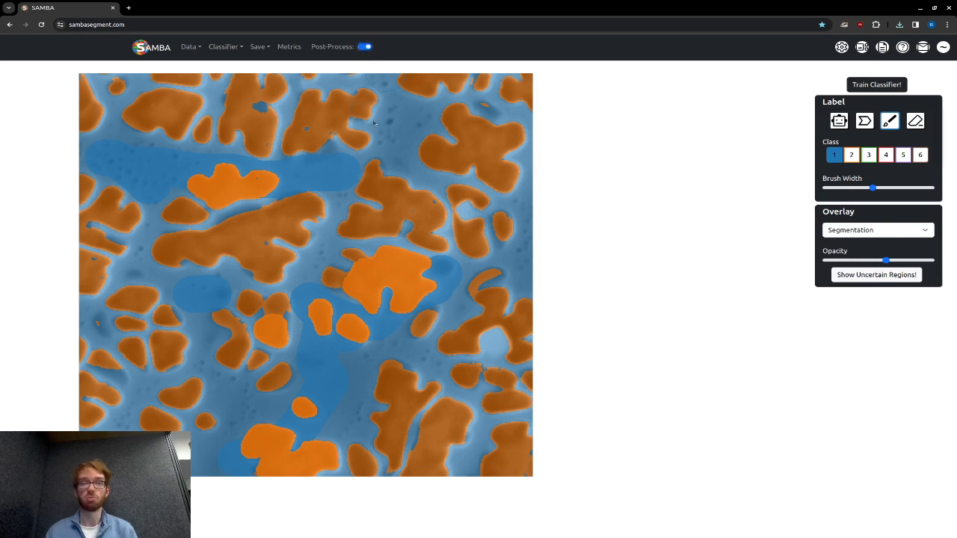
left_click(850, 155)
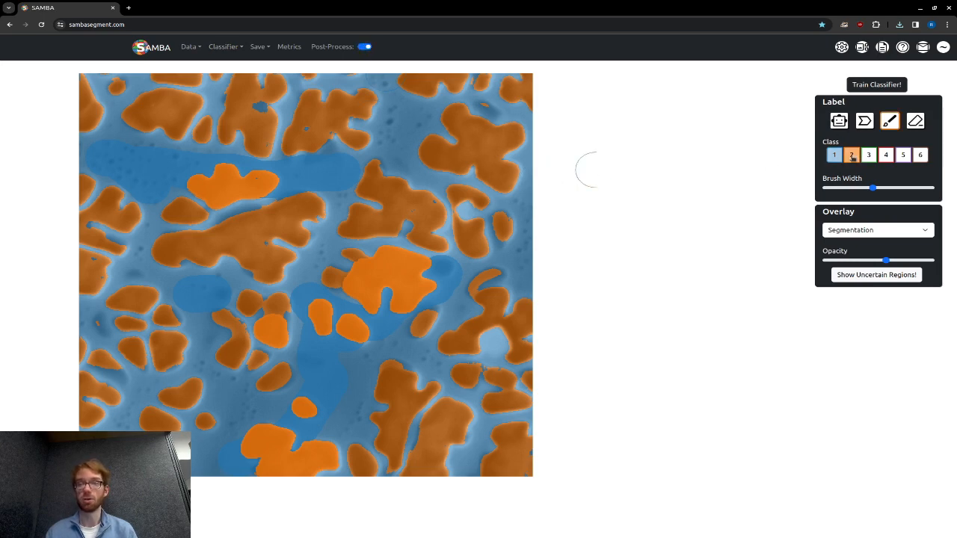
left_click_drag(870, 187, 852, 190)
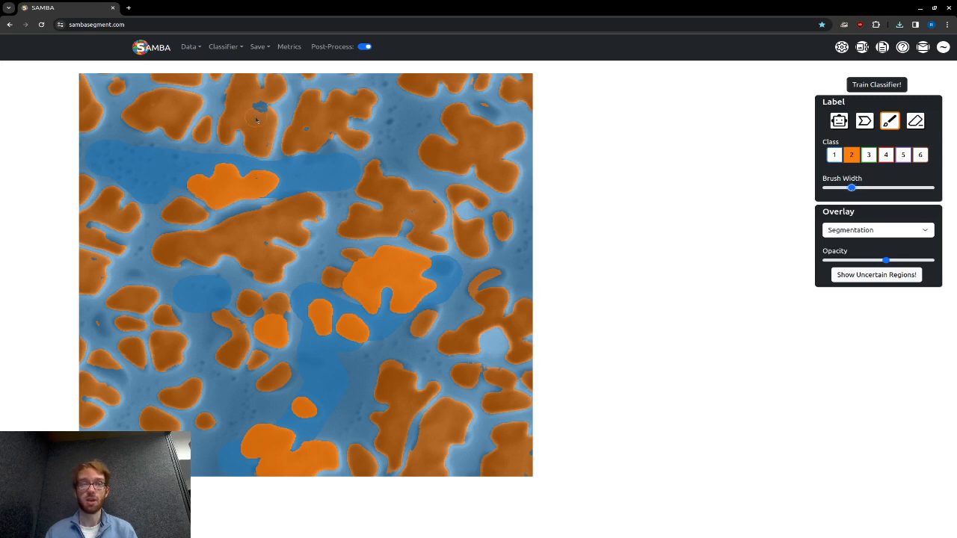
left_click_drag(257, 120, 257, 108)
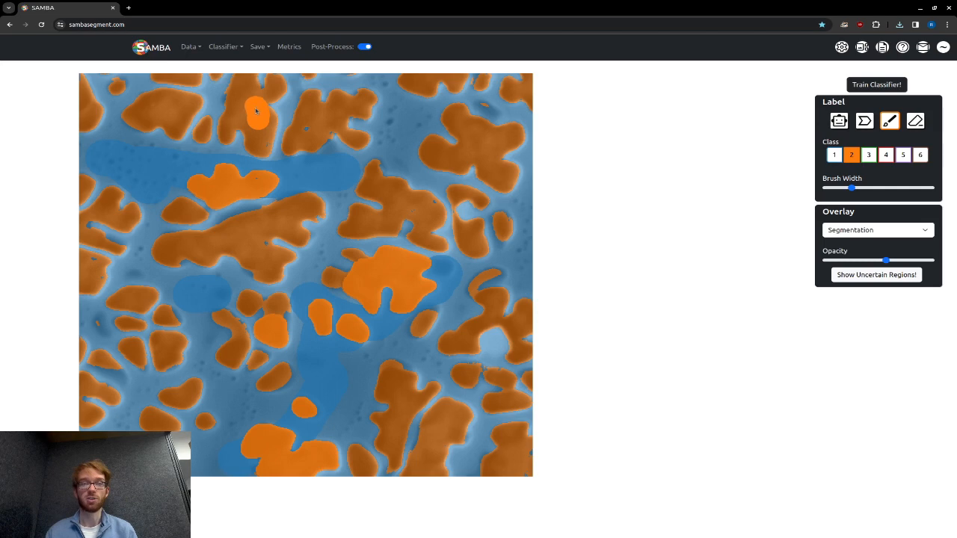
left_click(313, 133)
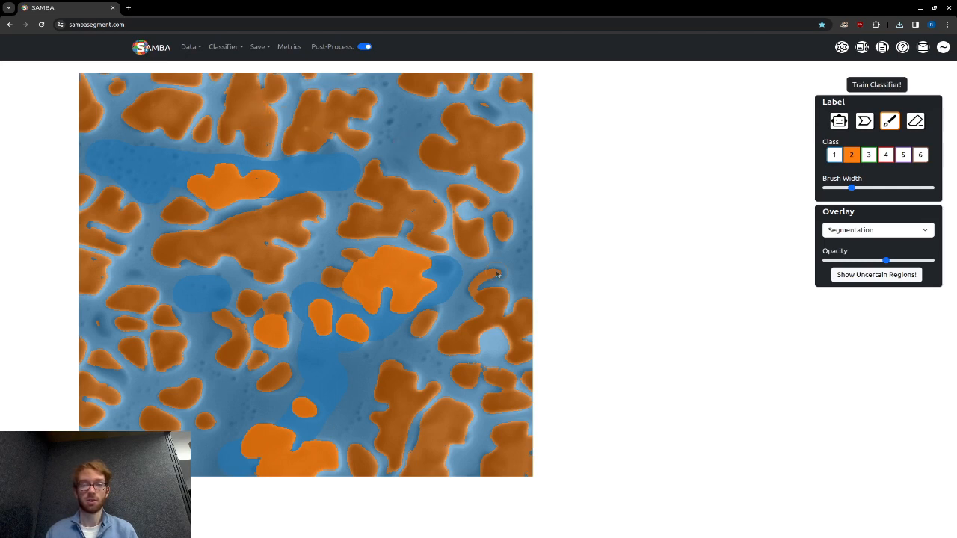
left_click(835, 154)
left_click(485, 107)
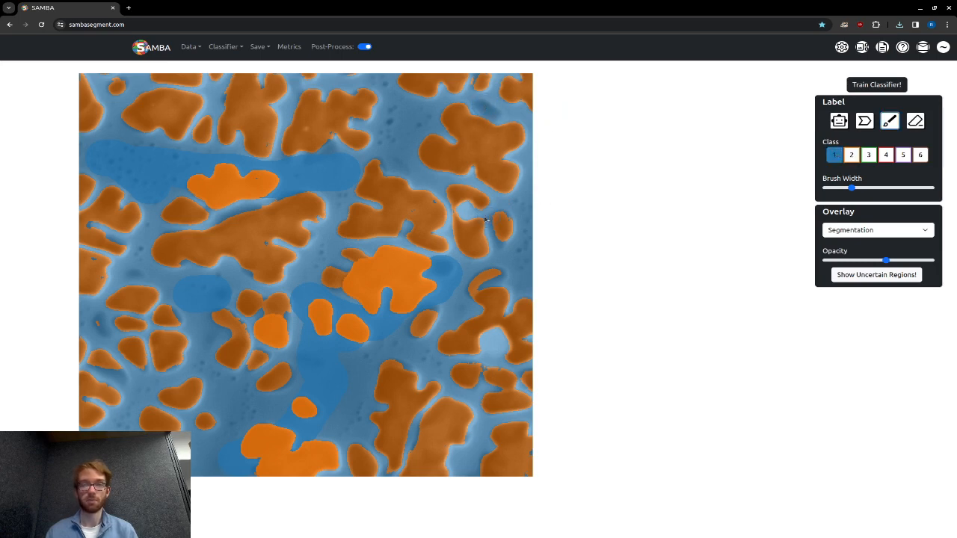
Step: Set the classifier format to .pkl and turn off rescaling of segmentations and labels in the general settings
left_click(840, 49)
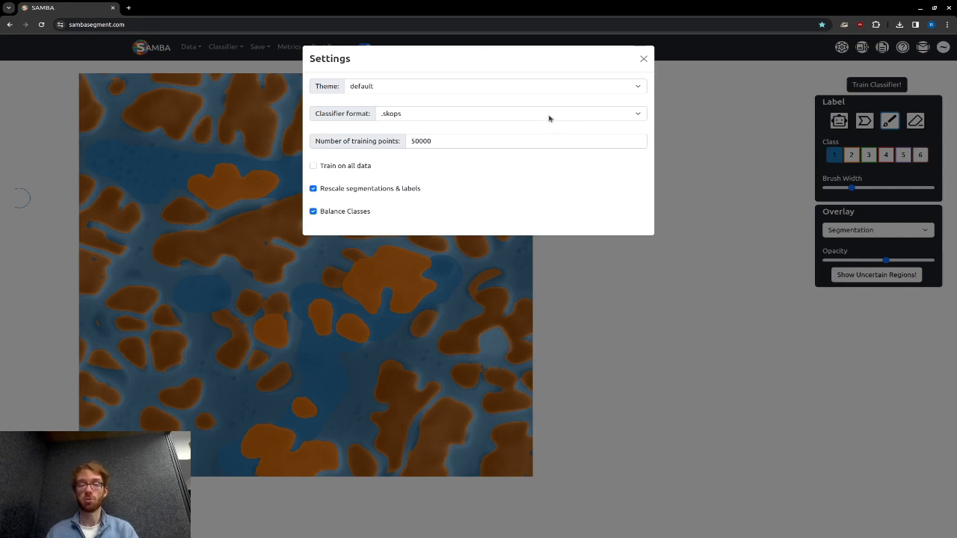
left_click(639, 113)
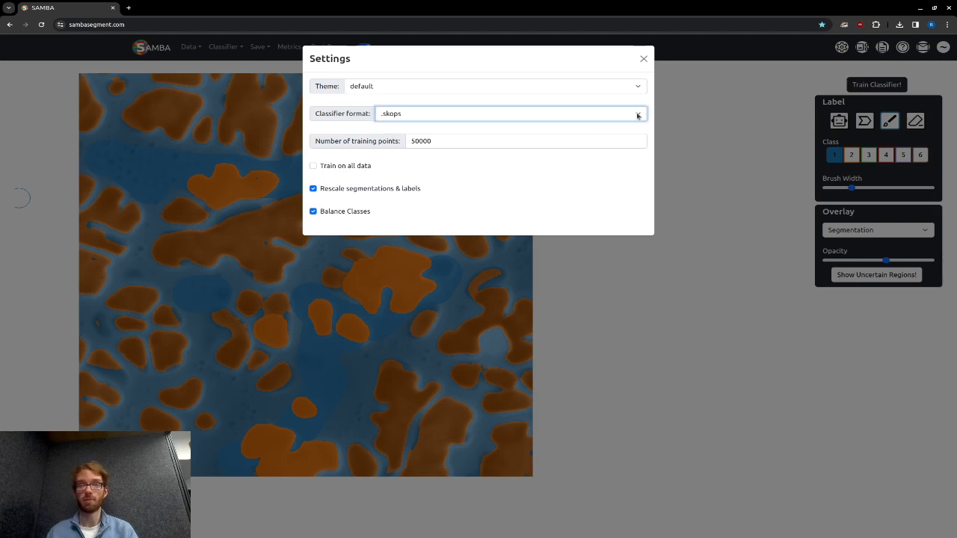
left_click(611, 132)
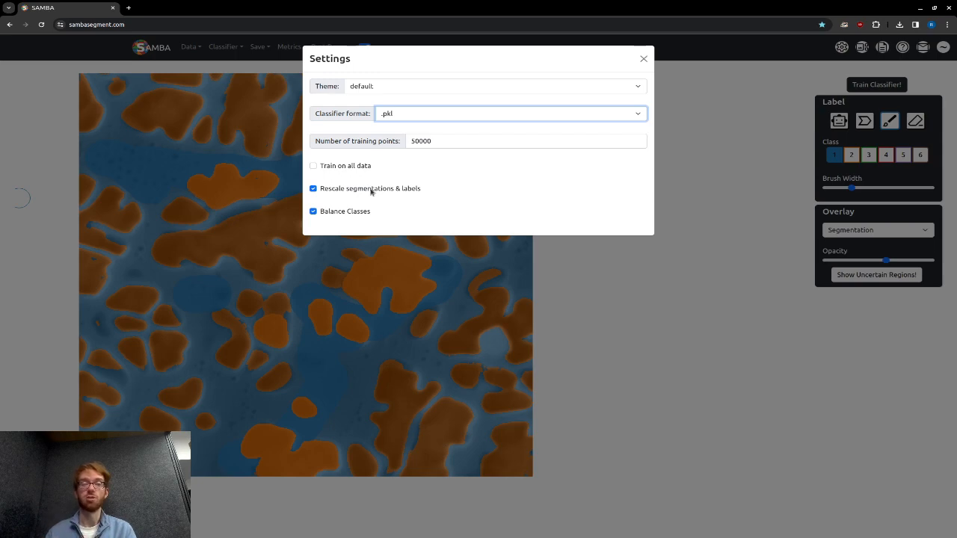
left_click(313, 191)
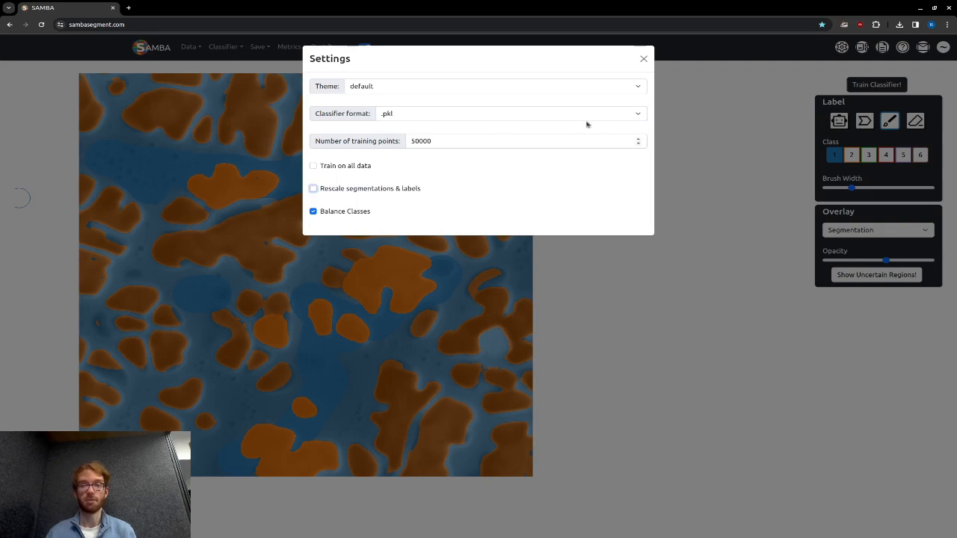
left_click(643, 58)
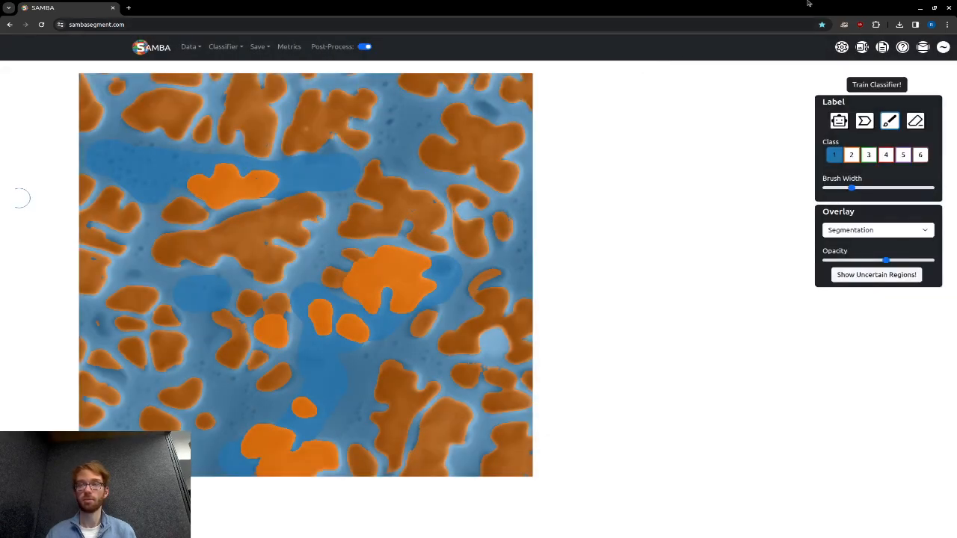